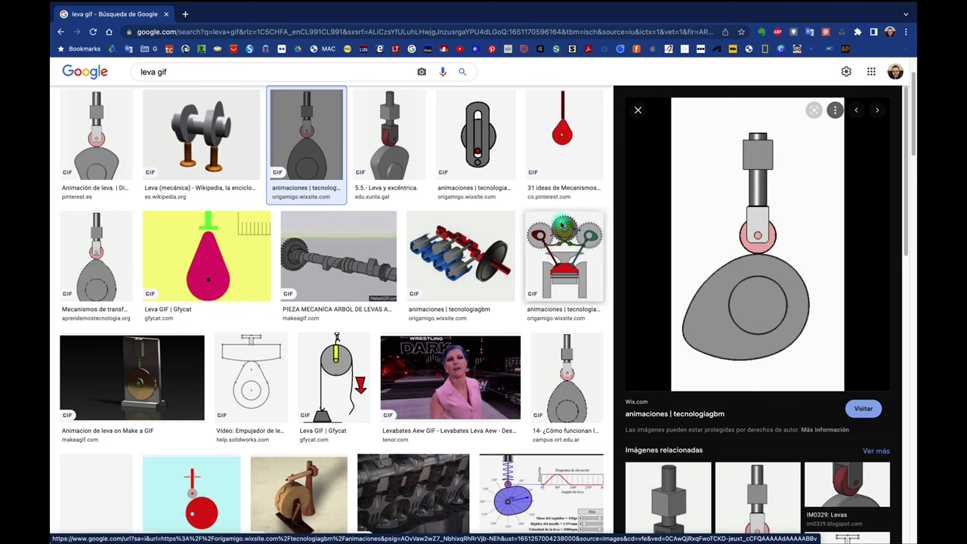
- Preview the SolidWorks cam follower animation in the 'leva gif' results, then switch to the Fusion 360 space
left_click(248, 381)
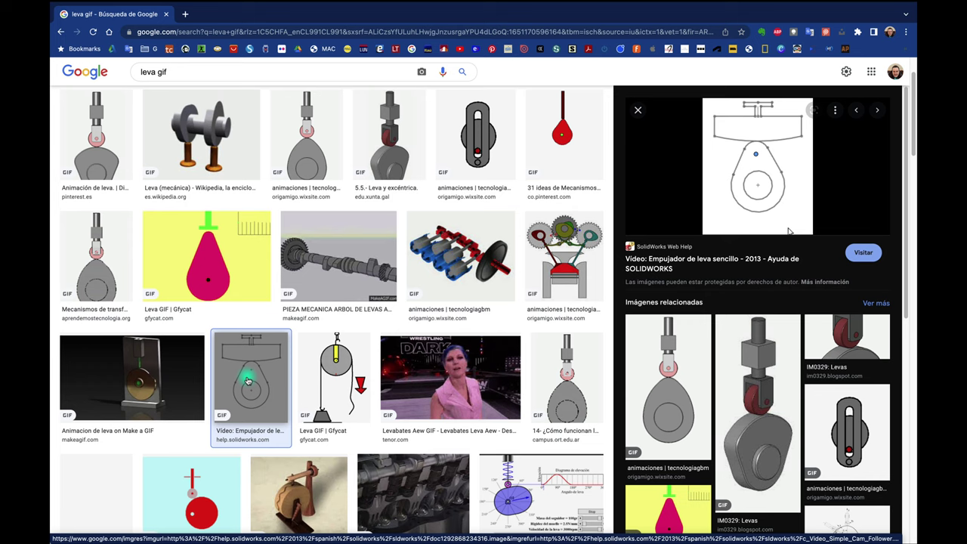
key("ctrl+Up")
- Bring the Fusion 360 cam model forward full screen and orbit to a front-right view
left_click(426, 39)
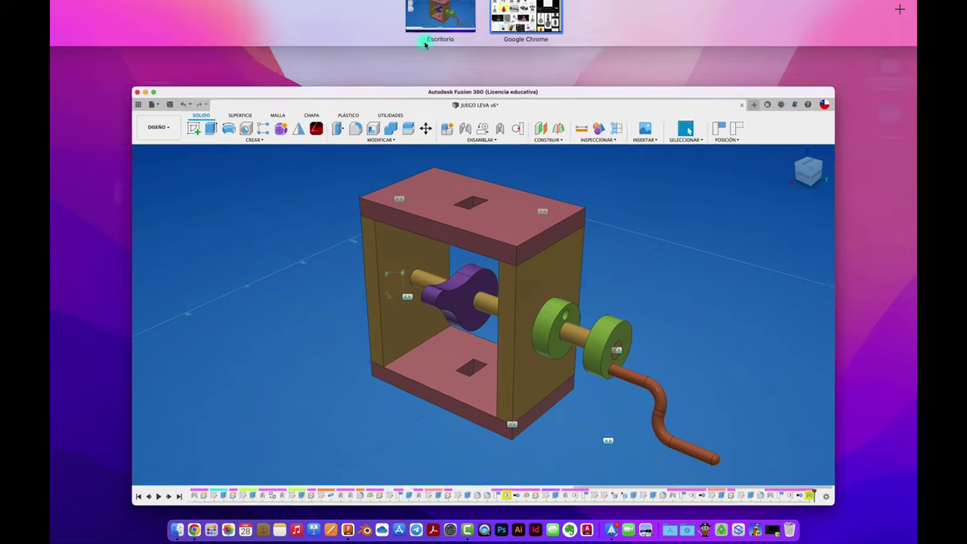
left_click(79, 10)
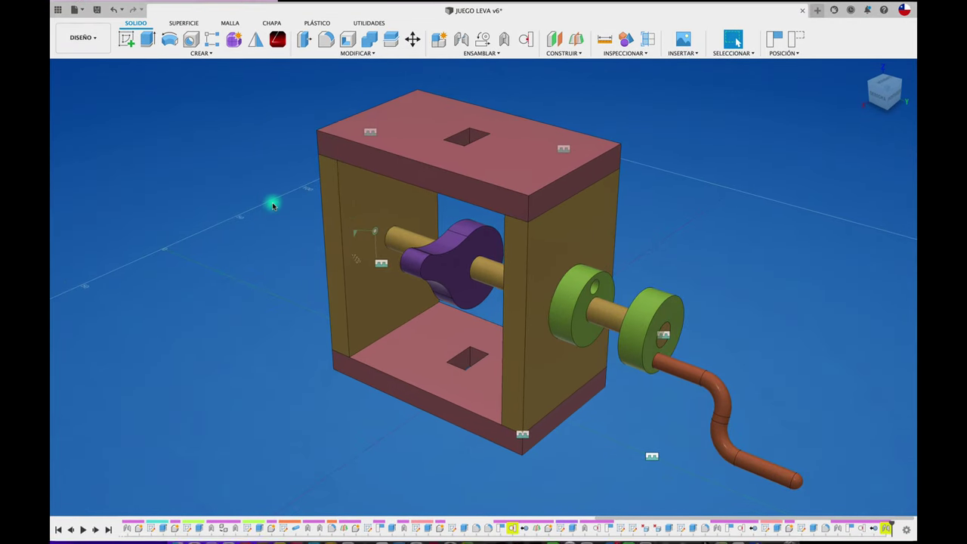
mouse_move(271, 263)
middle_mouse_down("shift")
mouse_move(279, 280)
mouse_move(262, 296)
mouse_move(341, 370)
mouse_move(328, 350)
mouse_move(421, 263)
mouse_move(353, 320)
mouse_move(349, 297)
middle_mouse_up("shift")
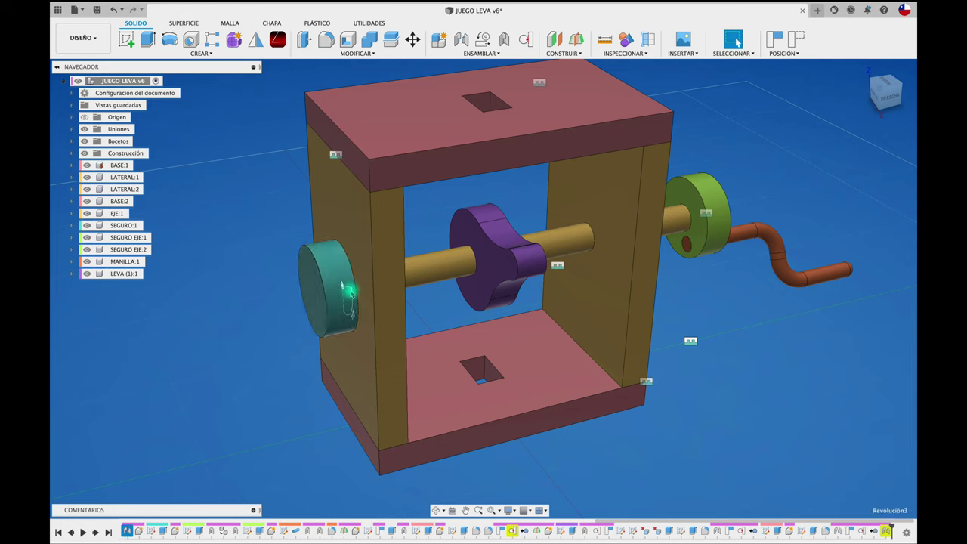
- Animate all the assembly's joints so the cam and crank turn, then stop the animation
right_click(349, 292)
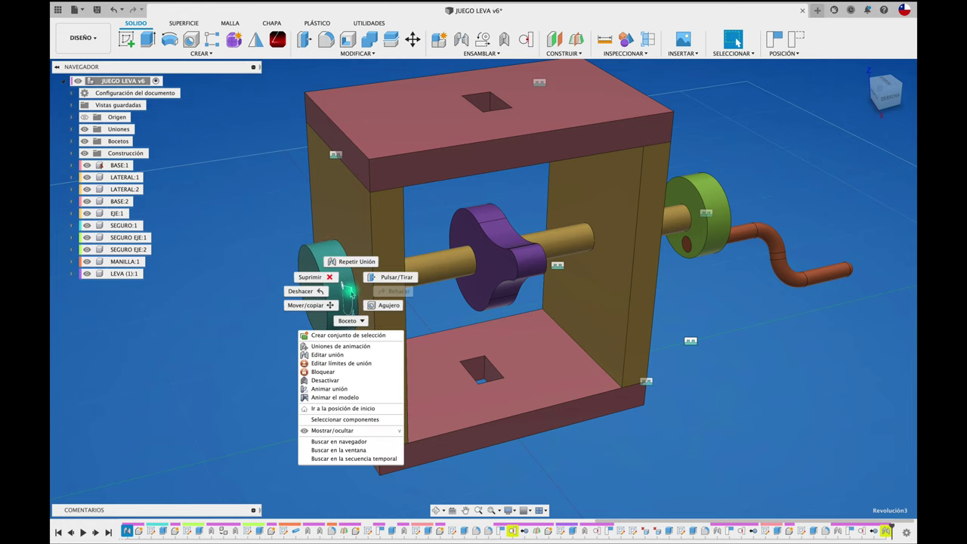
left_click(357, 399)
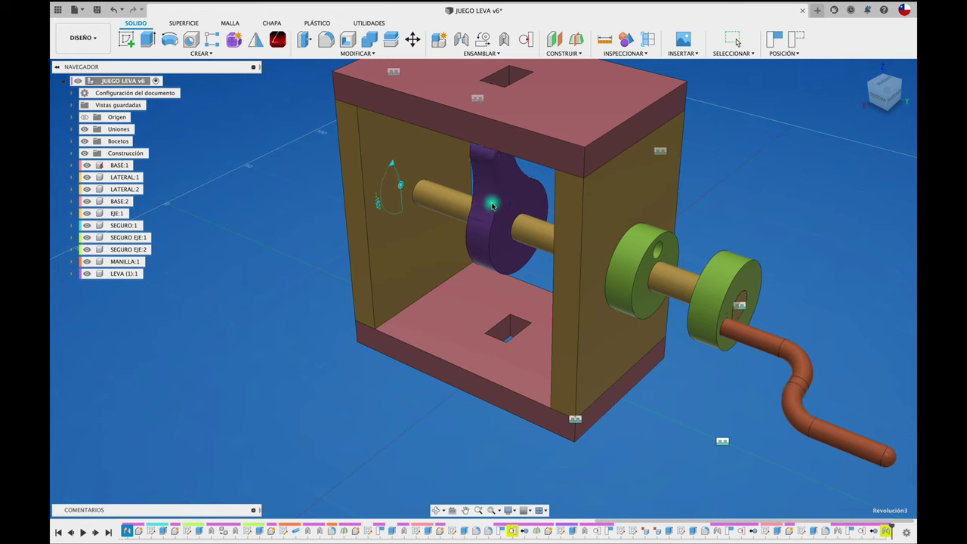
key("Escape")
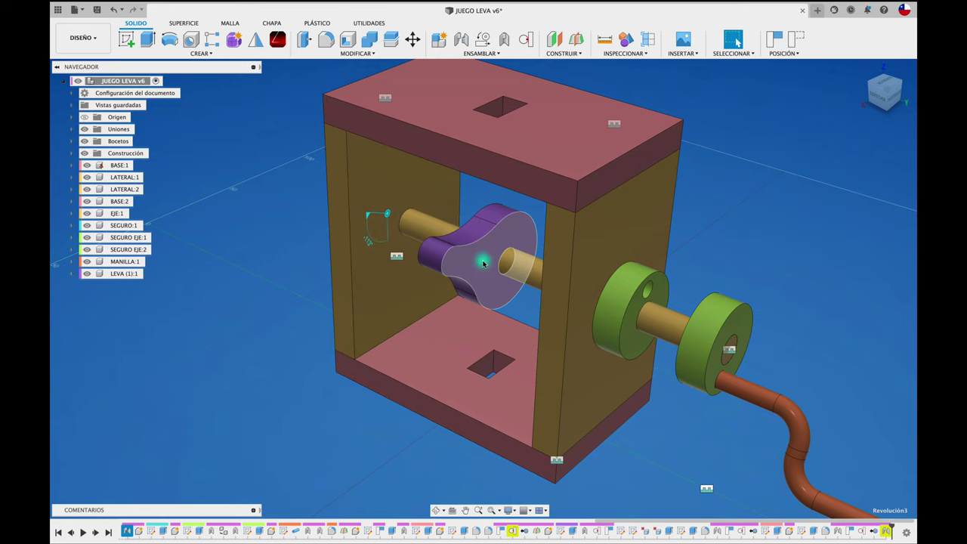
- Turn the cam and crank about the shaft and orbit to an angled view of the cam
mouse_move(475, 269)
left_mouse_down()
mouse_move(508, 222)
mouse_move(488, 233)
left_mouse_up()
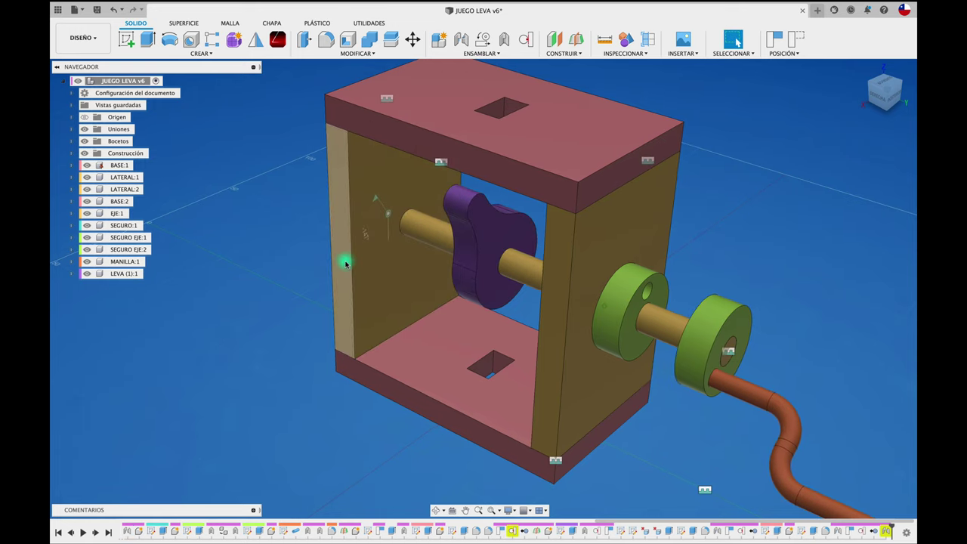
mouse_move(360, 258)
middle_mouse_down("shift")
mouse_move(343, 262)
mouse_move(432, 237)
mouse_move(526, 326)
middle_mouse_up("shift")
left_click(461, 268)
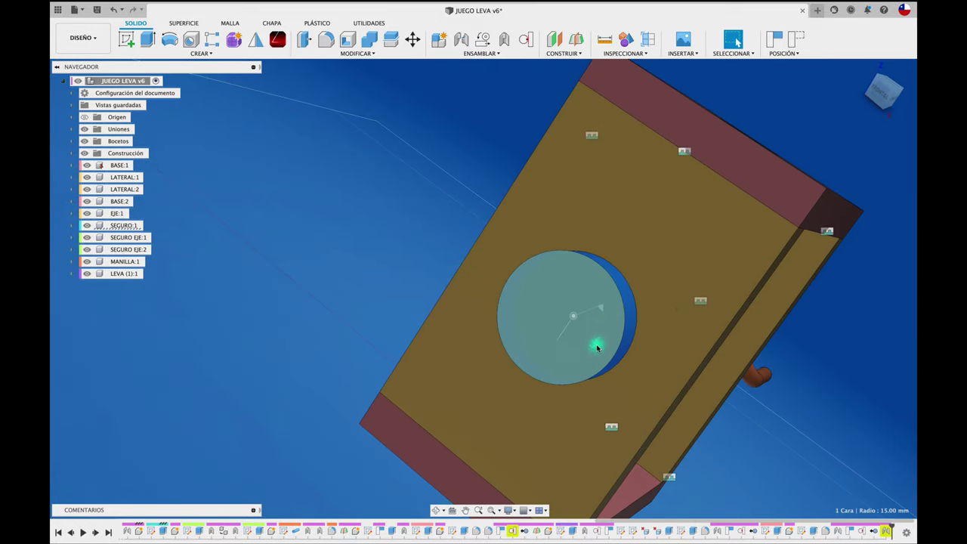
mouse_move(597, 347)
middle_mouse_down("shift")
mouse_move(518, 302)
mouse_move(419, 335)
mouse_move(386, 335)
middle_mouse_up("shift")
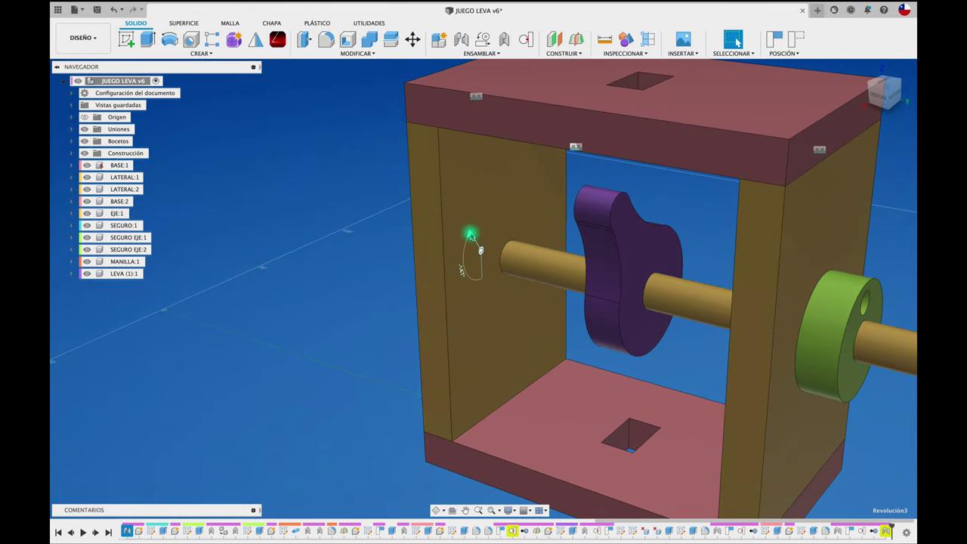
- Set the cam's revolute joint angle to -180° so the lobe points upward
left_click(470, 236)
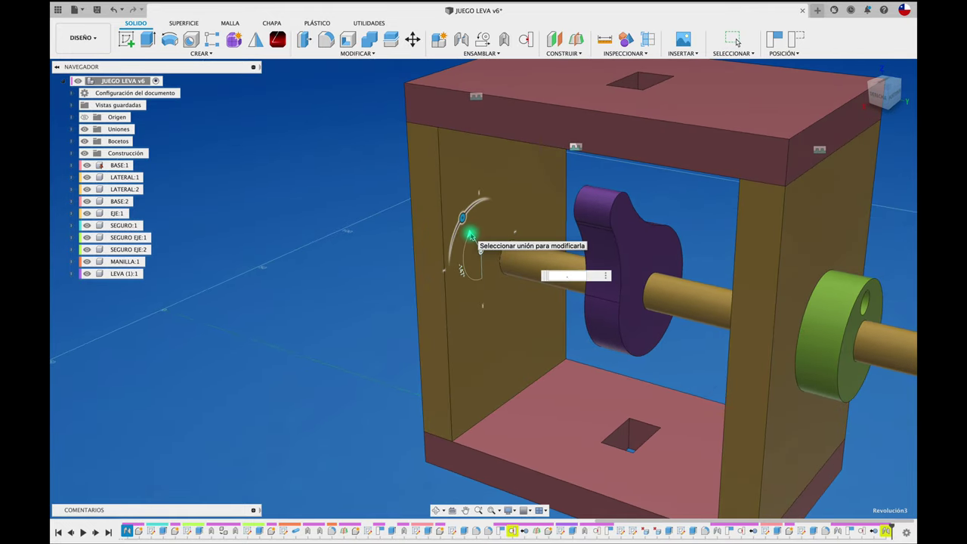
type("-180")
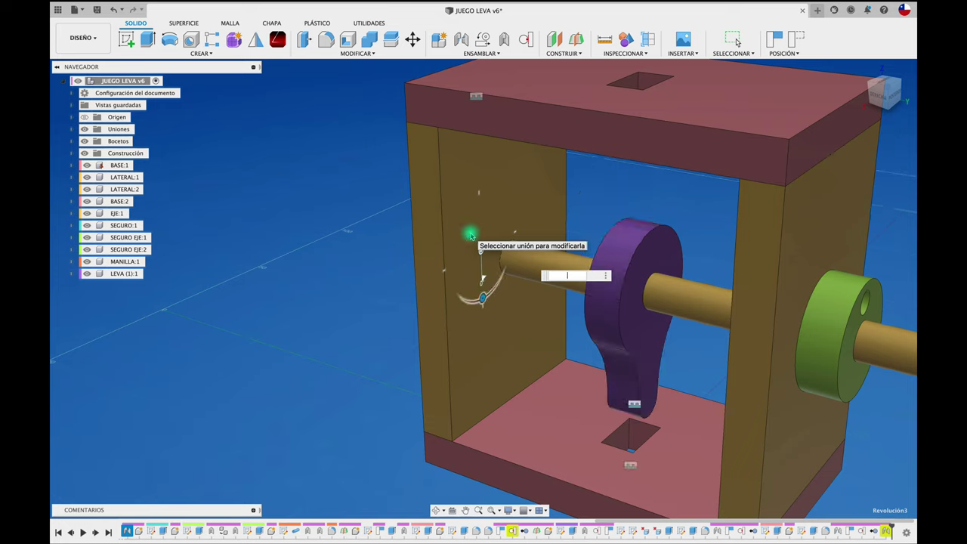
type("-180")
key("Return")
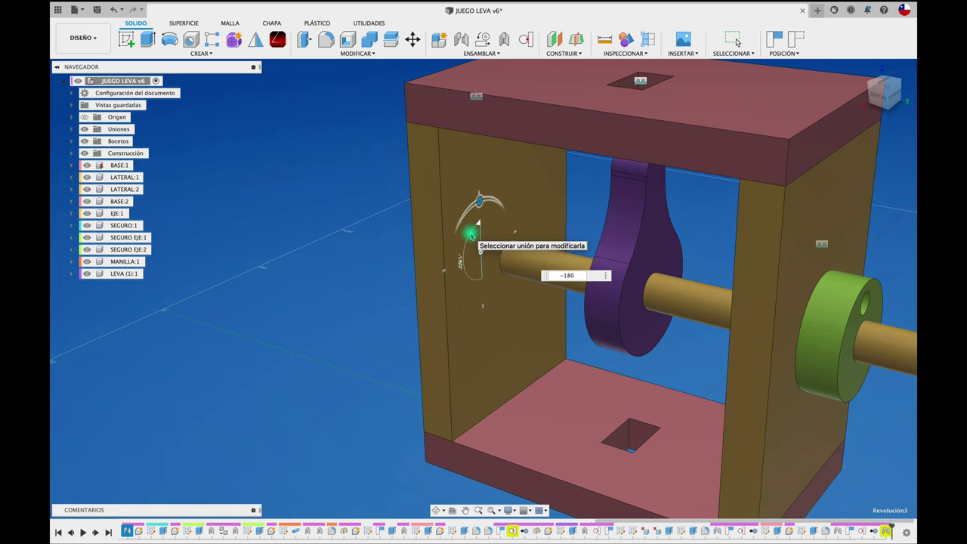
scroll(339, 264, "left", 3, "shift")
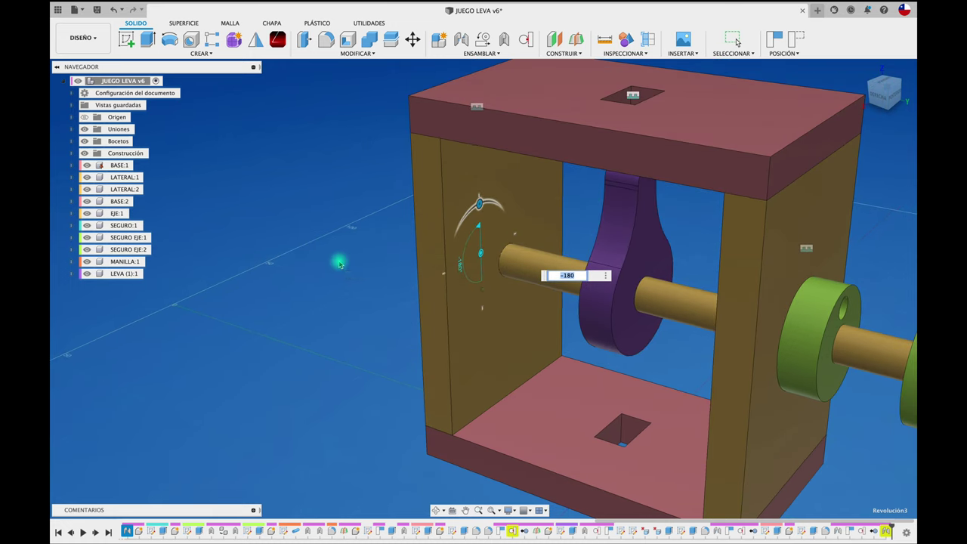
scroll(339, 263, "left", 3, "shift")
scroll(339, 264, "left", 3, "shift")
key("Escape")
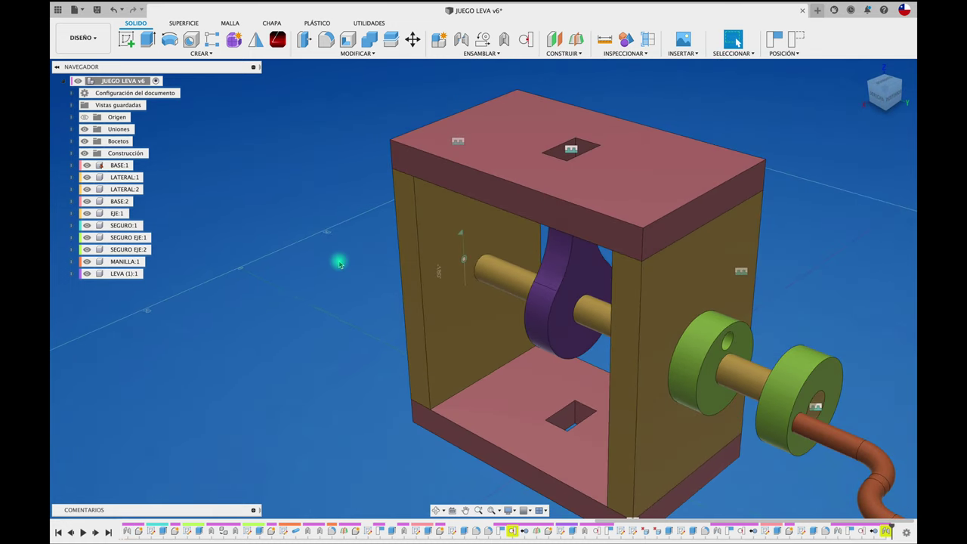
scroll(339, 263, "left", 2, "shift")
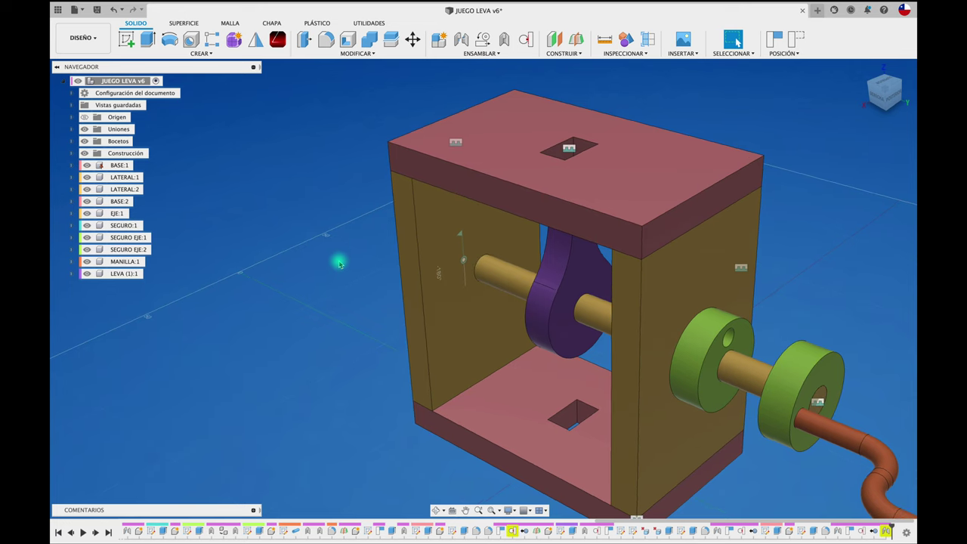
scroll(340, 264, "left", 3, "shift")
scroll(339, 264, "left", 3, "shift")
scroll(340, 264, "left", 1, "shift")
scroll(340, 264, "left", 3, "shift")
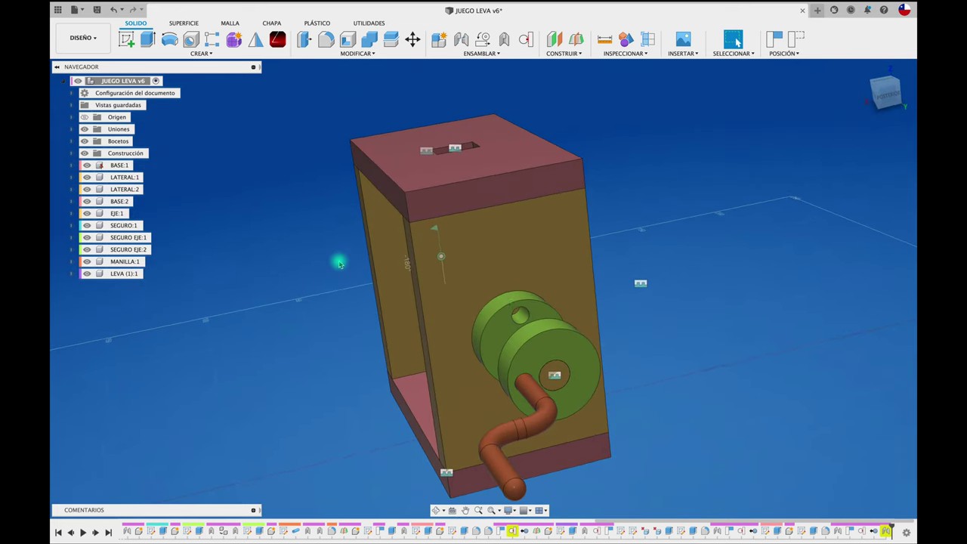
scroll(340, 264, "left", 3, "shift")
scroll(340, 264, "left", 3, "shift")
scroll(251, 181, "left", 3, "shift")
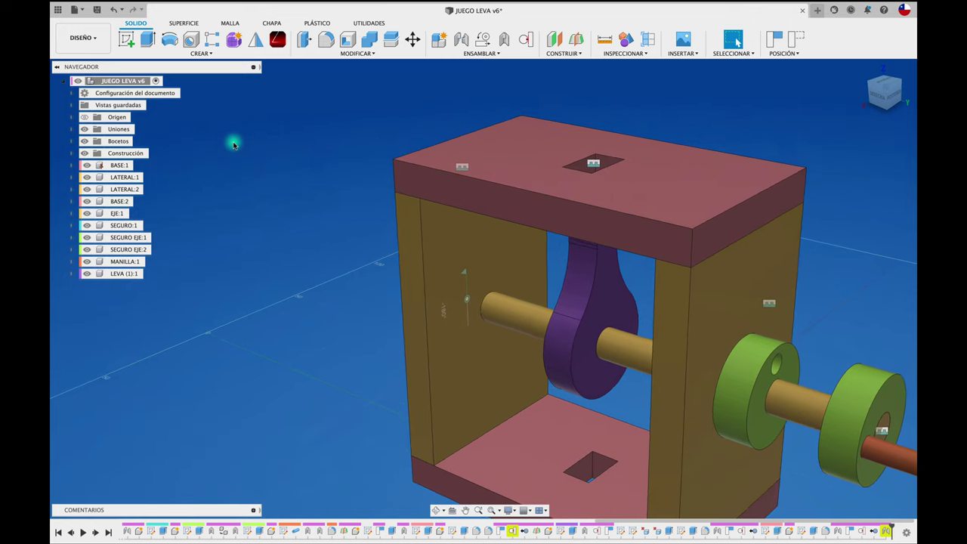
- Create a new component named PALPADOR under JUEGO LEVA v6, leaving it active
right_click(143, 81)
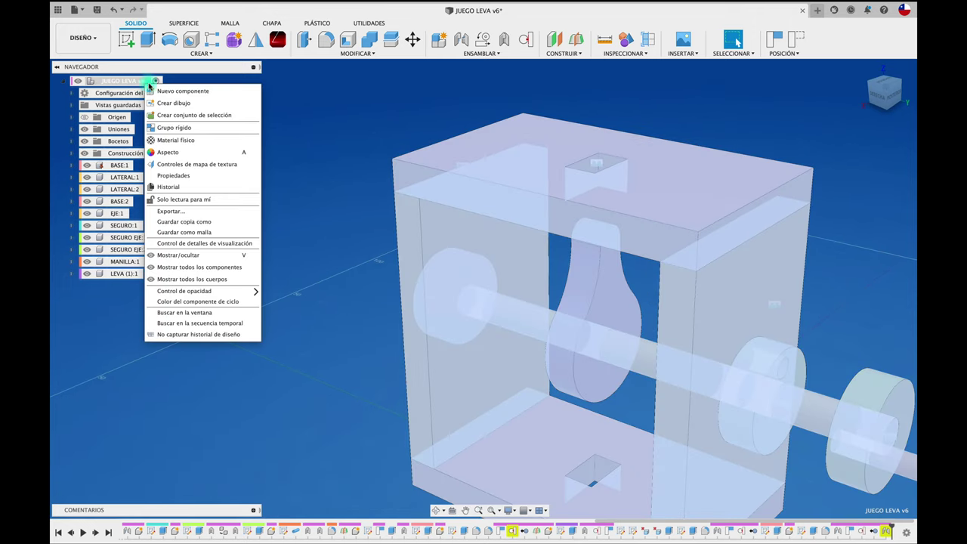
left_click(182, 91)
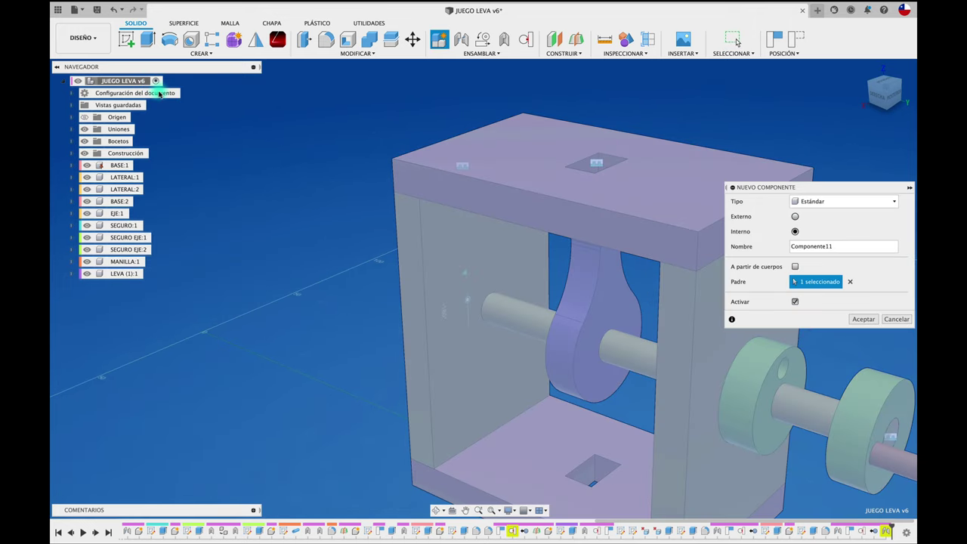
double_click(832, 246)
type("PALPADOR")
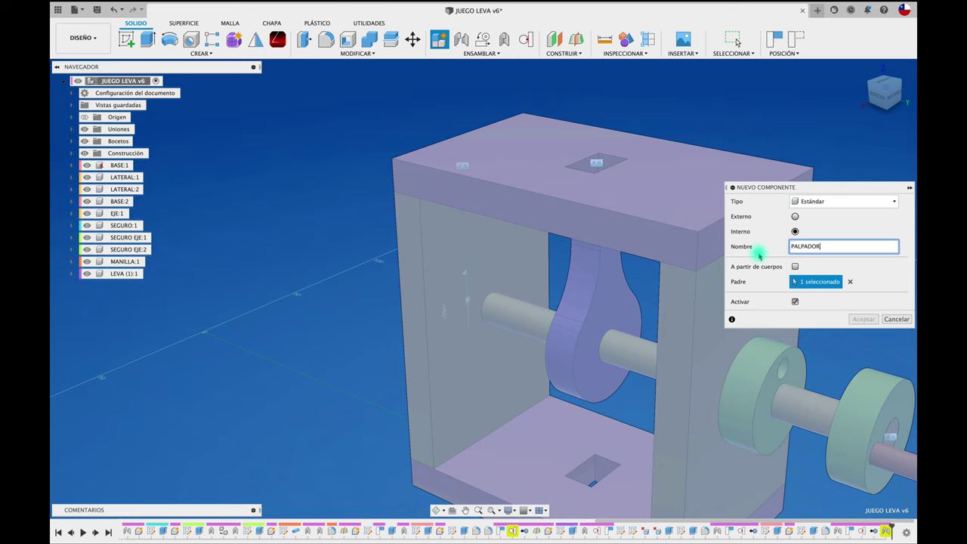
left_click(861, 319)
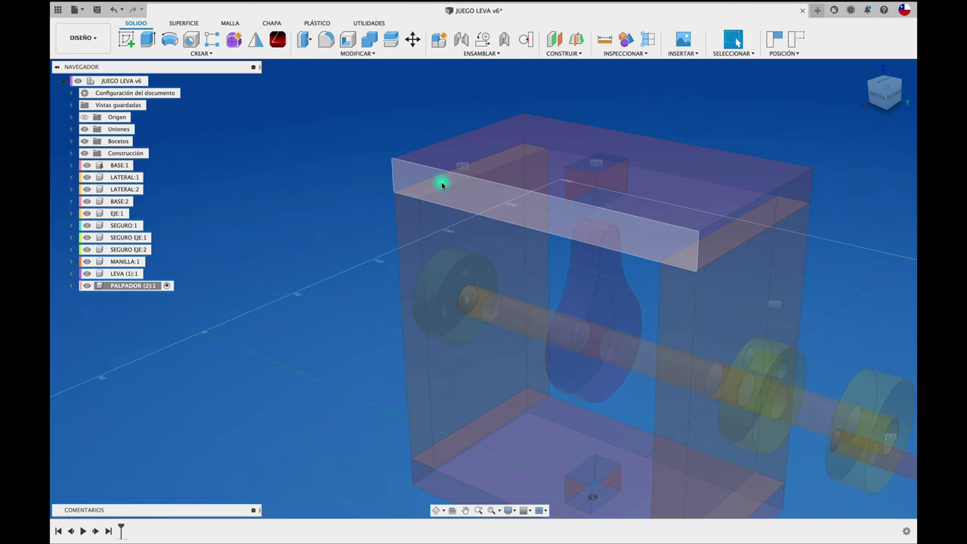
- Start a sketch on the frame's top face, capturing the current component positions
left_click(126, 38)
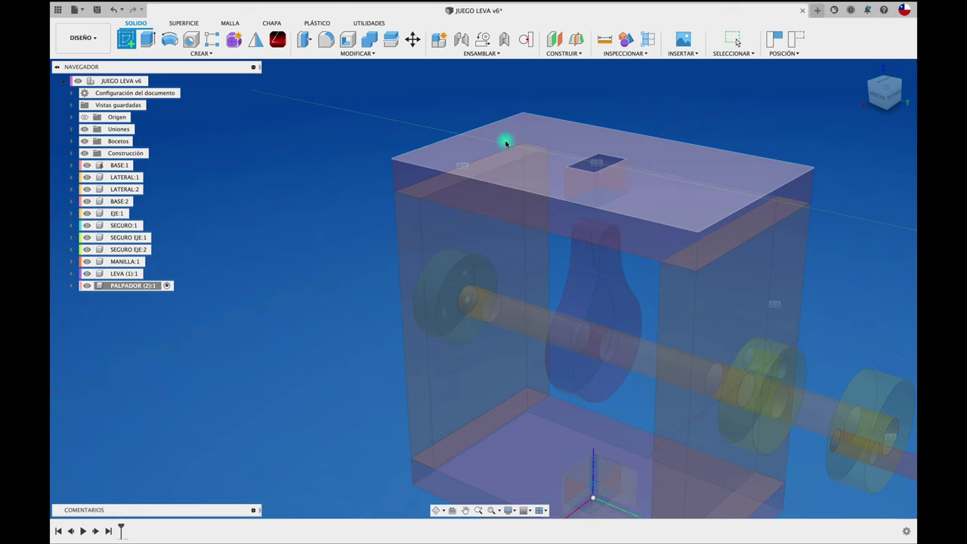
left_click(506, 144)
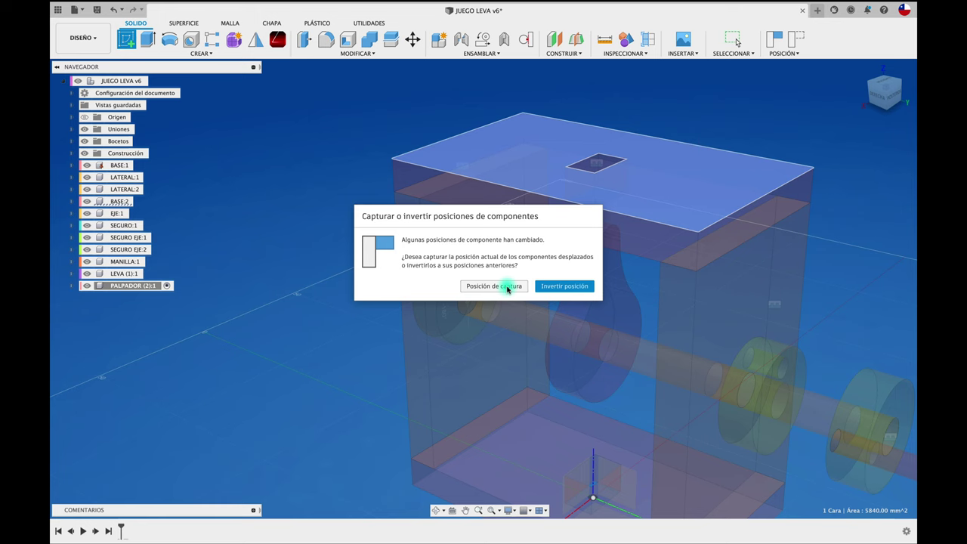
left_click(506, 289)
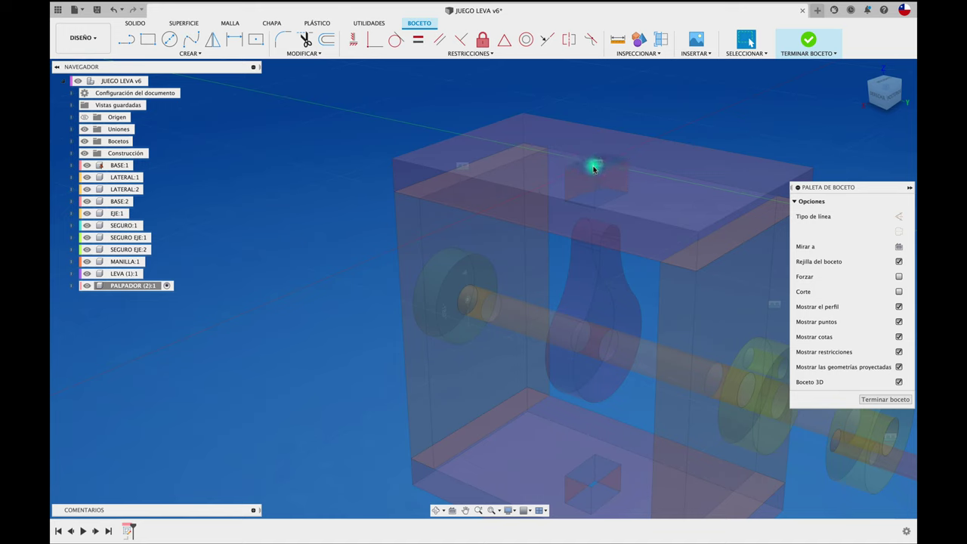
- Project the four edges of the square slot opening into the sketch
key("p")
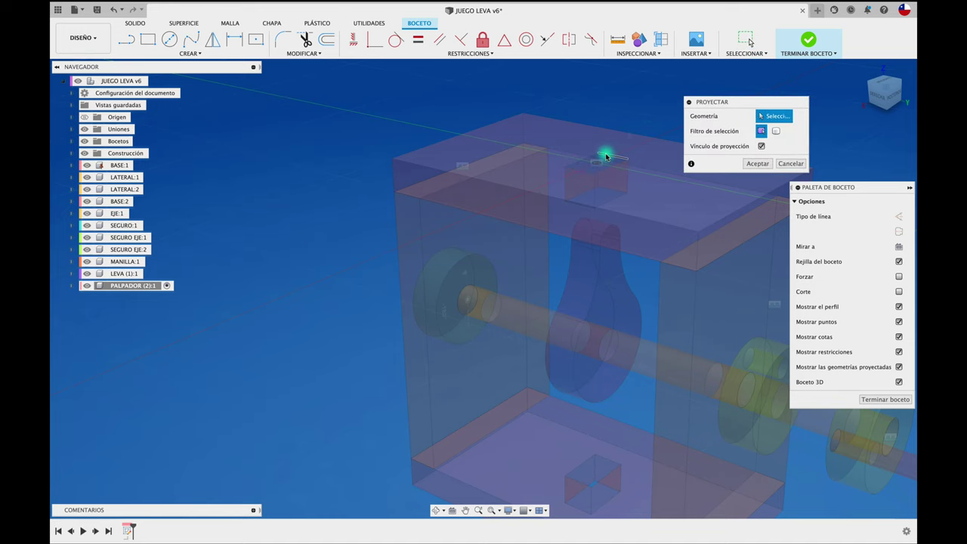
left_click(594, 161)
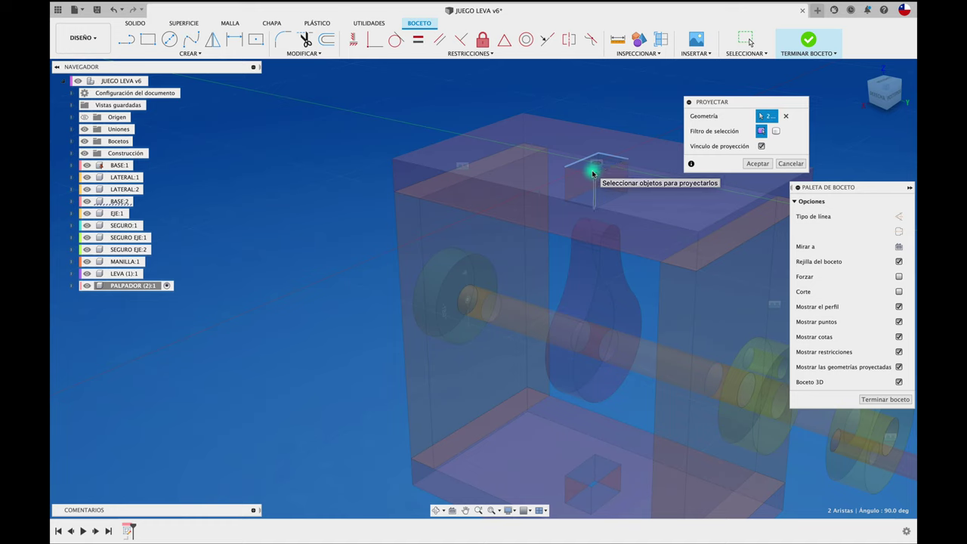
left_click(587, 167)
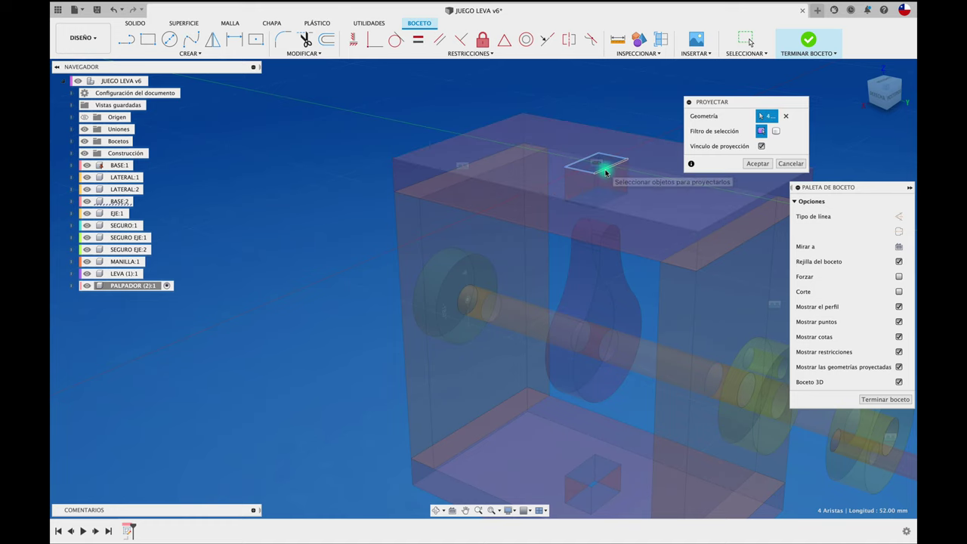
left_click(757, 166)
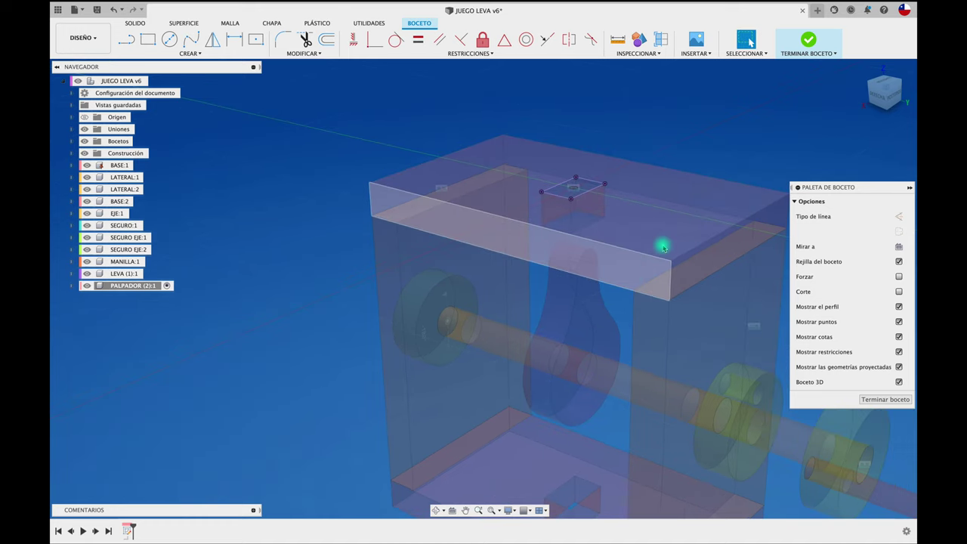
- Extrude the projected square profile 65 mm upward as a new body
middle_click_drag(662, 244, 690, 170, "shift")
key("e")
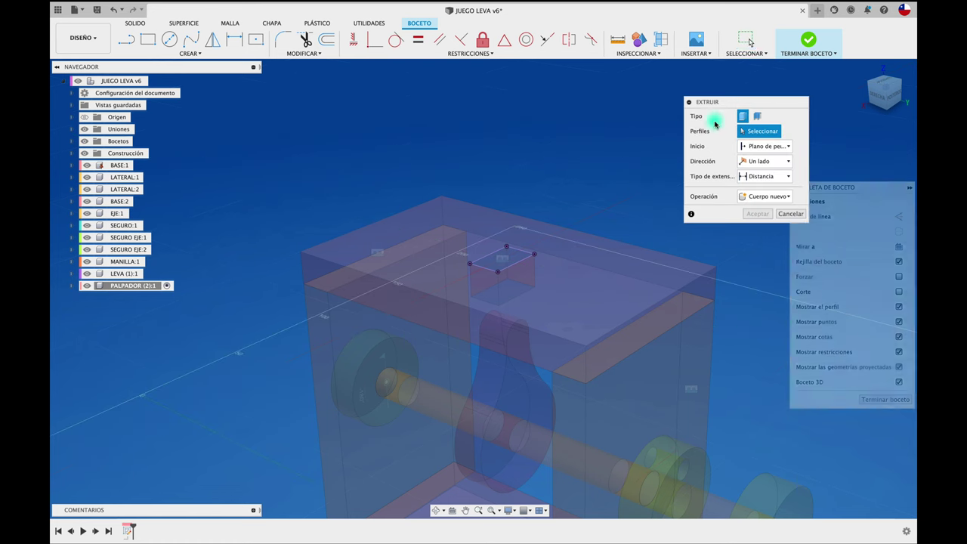
left_click(505, 255)
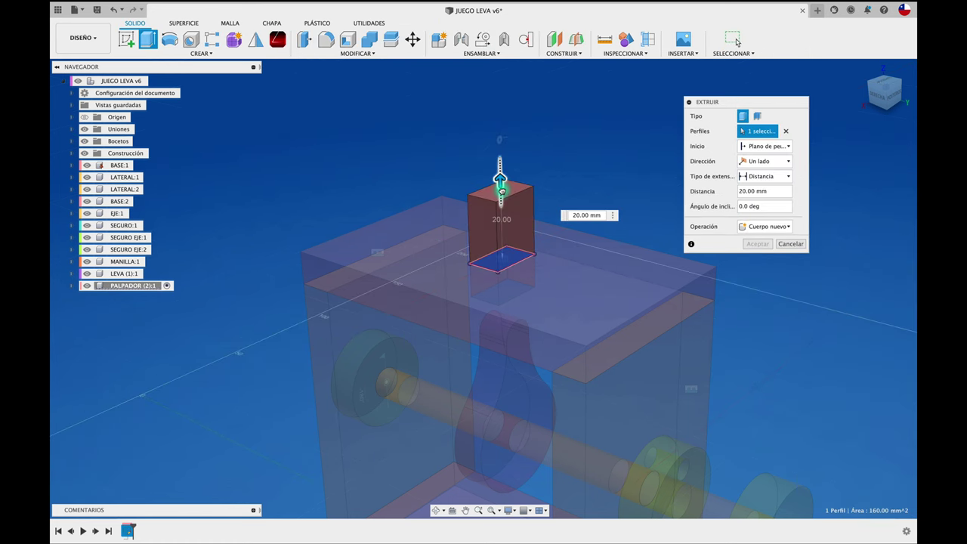
left_click_drag(505, 256, 509, 86)
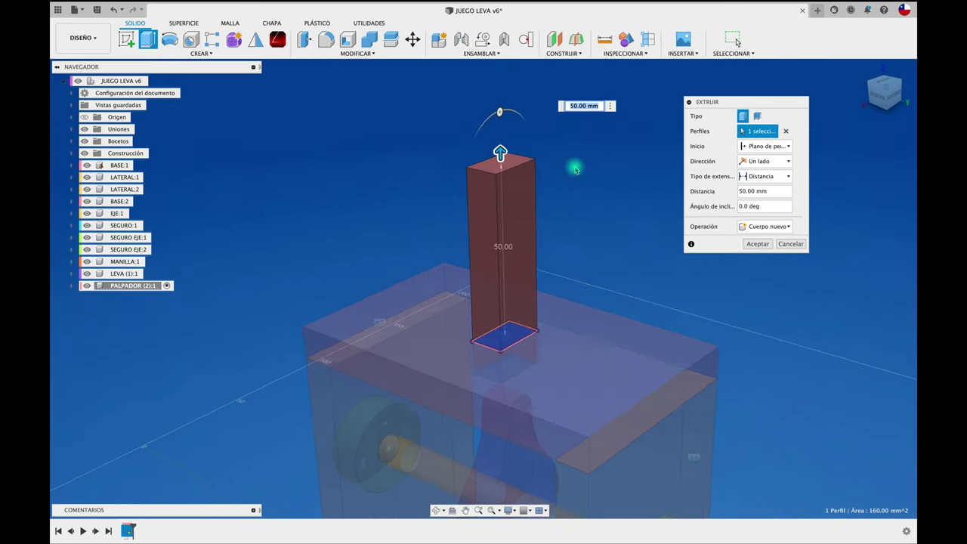
left_click_drag(499, 148, 498, 92)
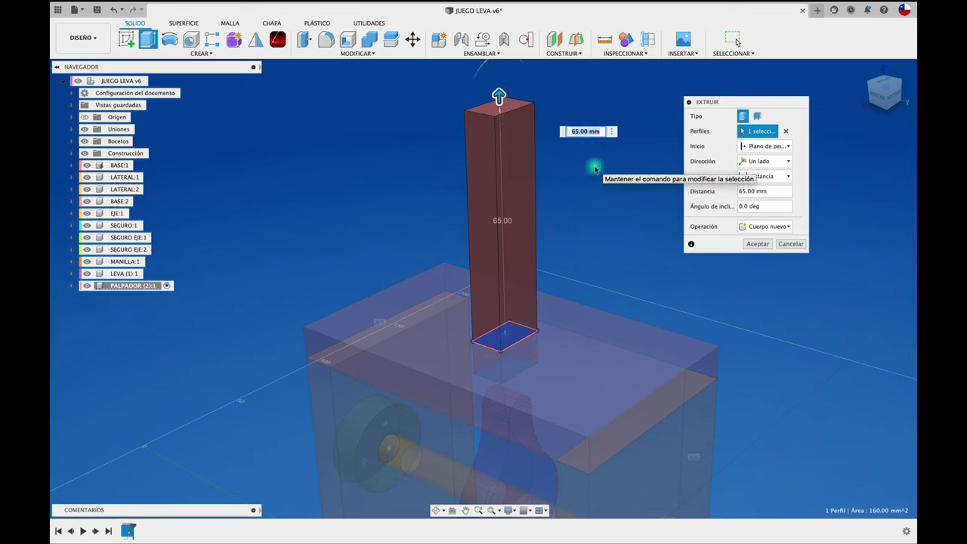
left_click(755, 244)
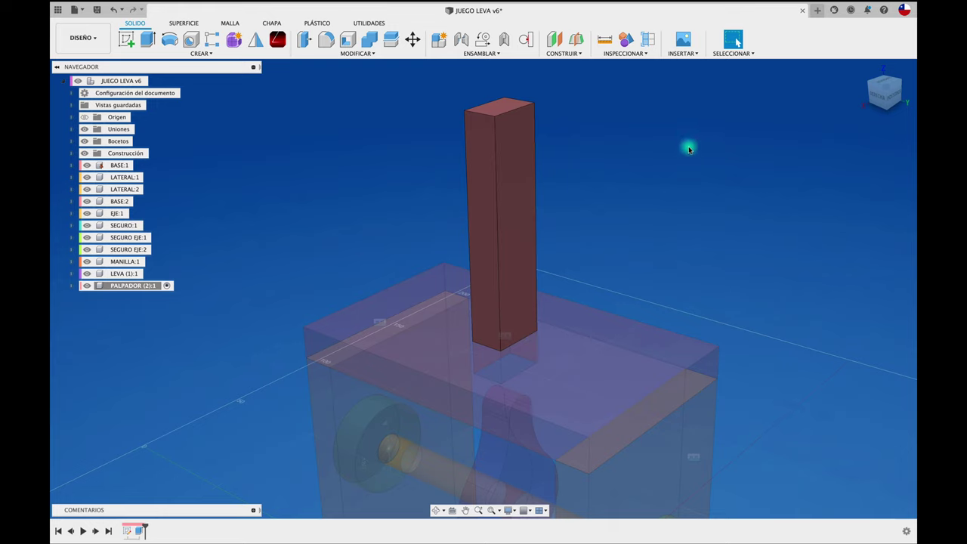
- Measure the column's top edge at 16.00 mm, then isolate the PALPADOR component
left_click(605, 41)
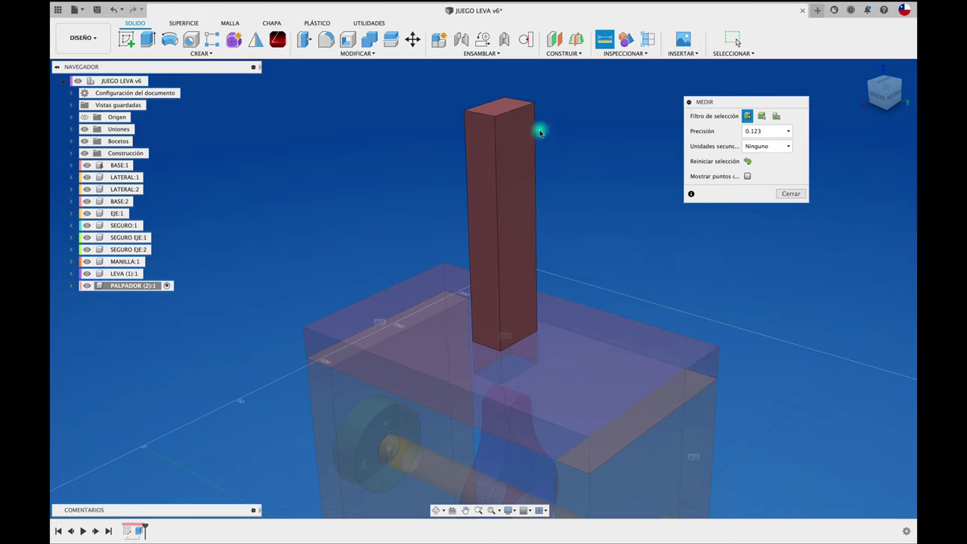
left_click(518, 112)
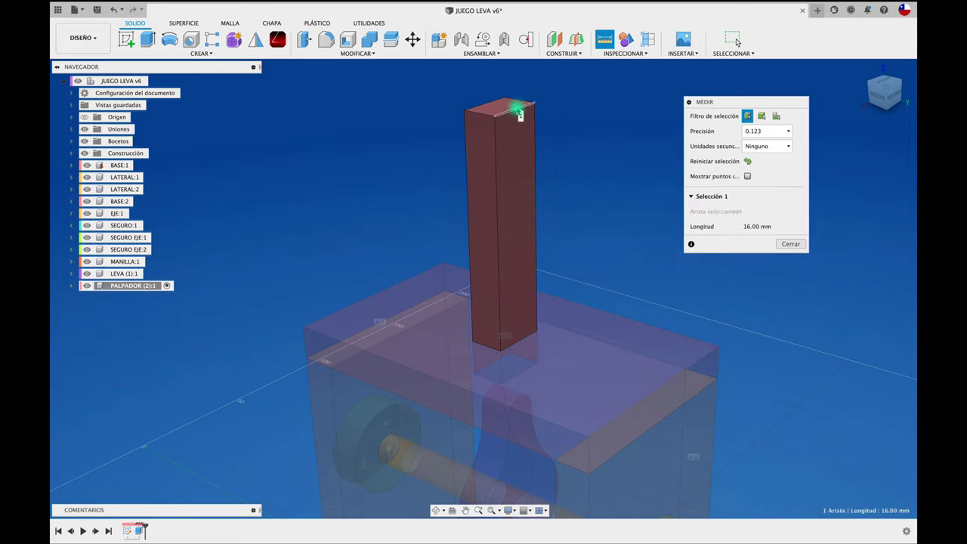
left_click(793, 245)
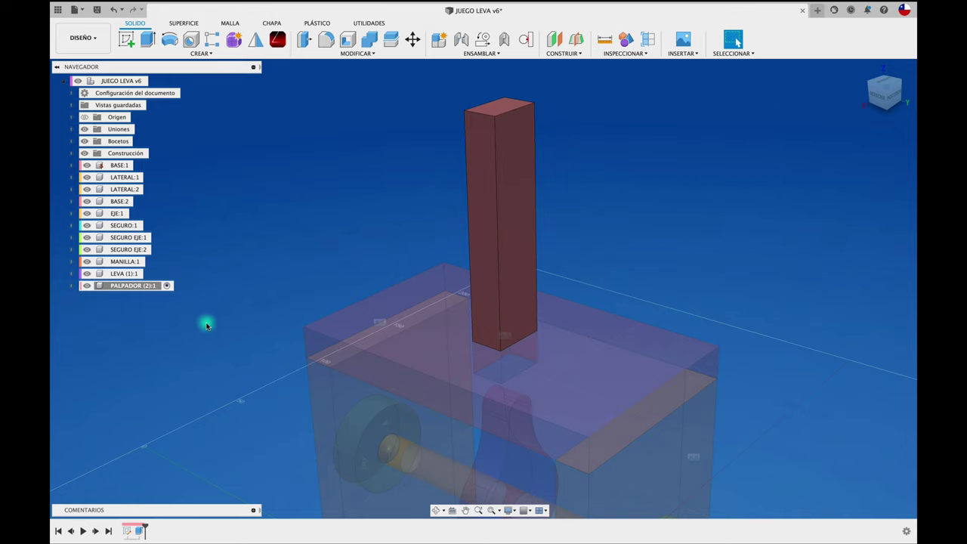
right_click(151, 287)
left_click(186, 260)
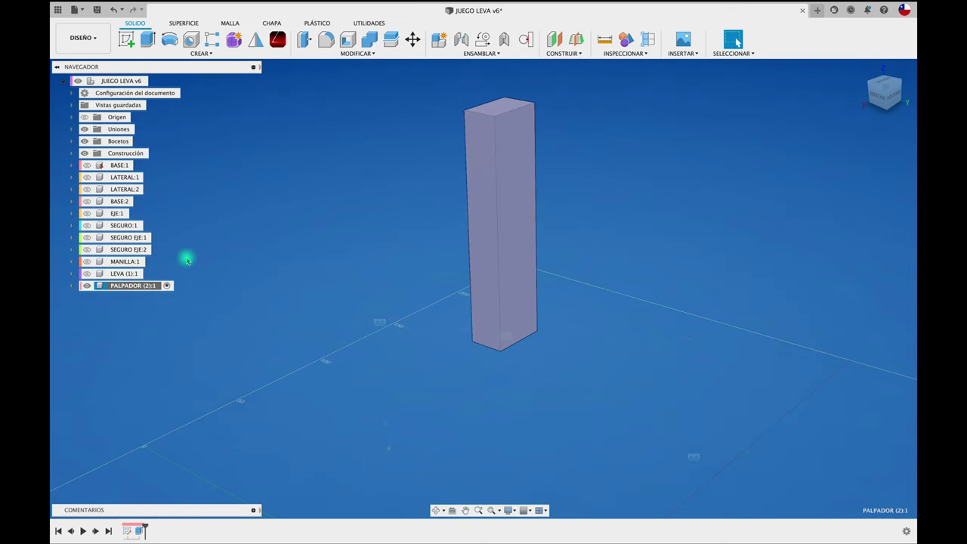
- Fillet the column's bottom edge with an 8 mm radius and inspect the rounded tip
left_click(327, 40)
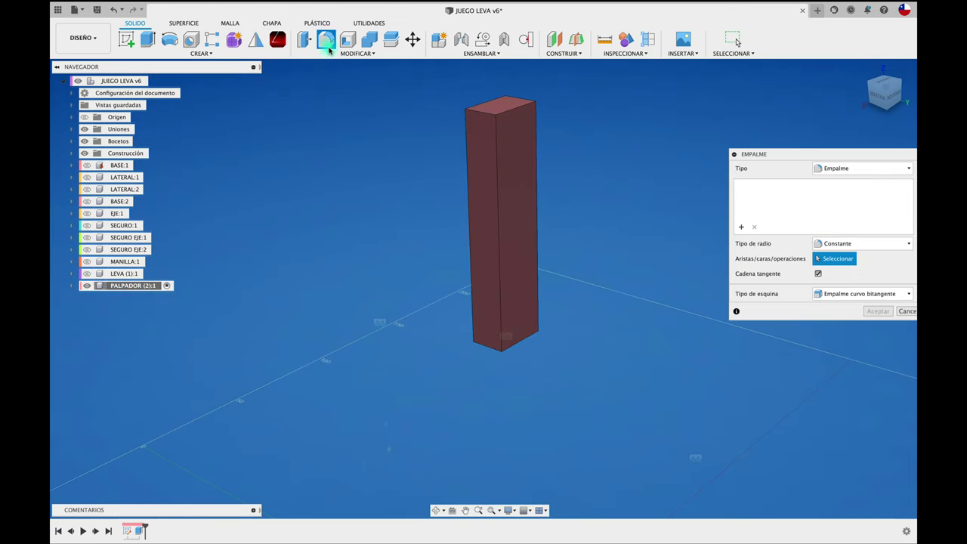
left_click(488, 351)
type("8")
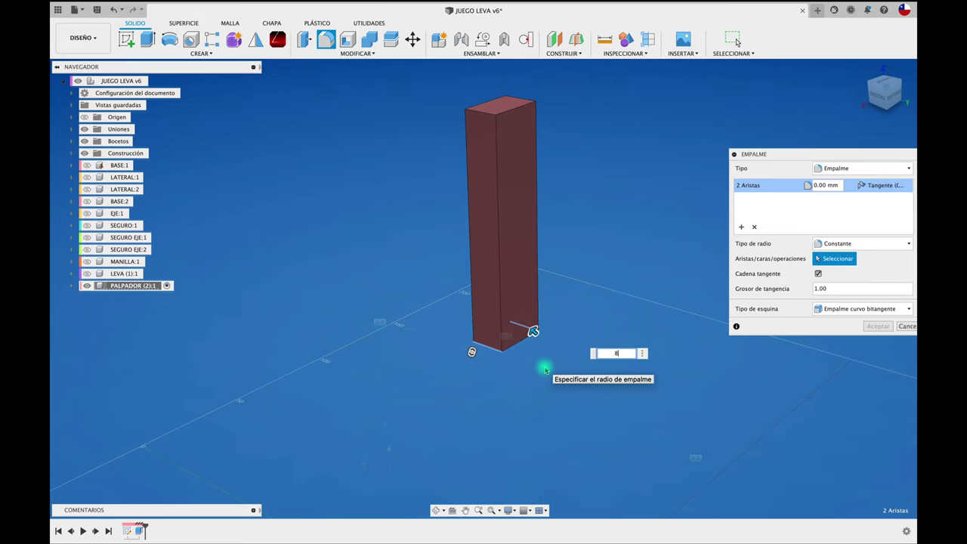
left_click(873, 330)
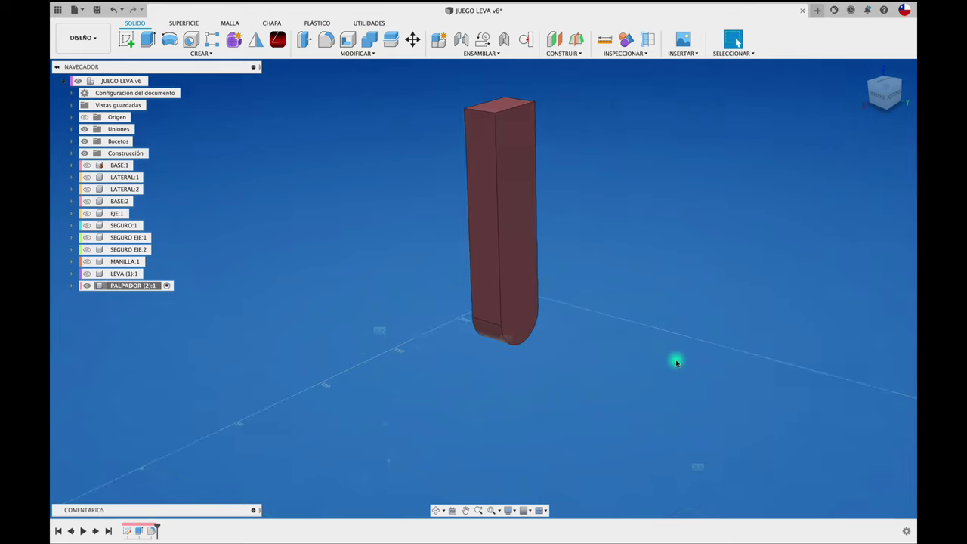
middle_click_drag(676, 361, 590, 348, "shift")
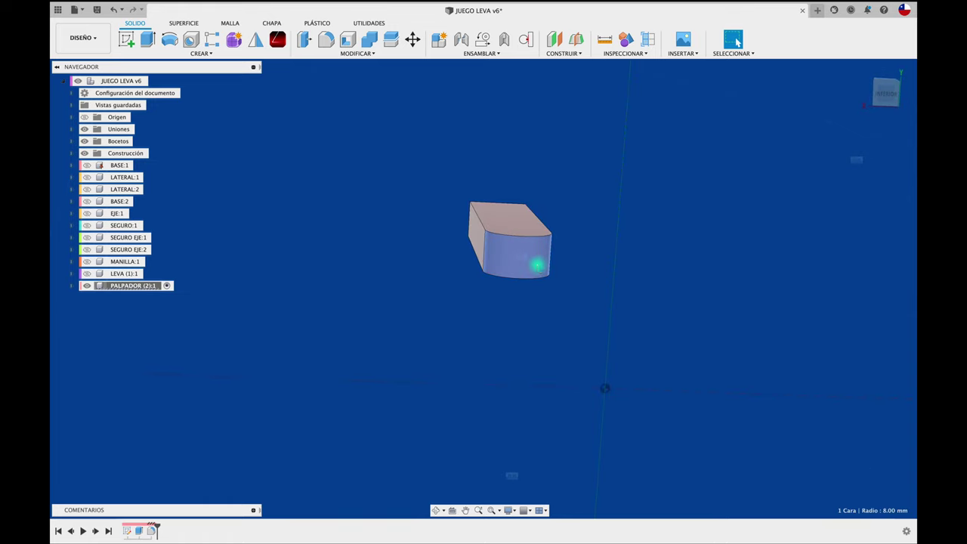
middle_click_drag(537, 265, 183, 287, "shift")
- Unisolate PALPADOR, activate JUEGO LEVA v6, and drag the rod up out of the slot
right_click(149, 287)
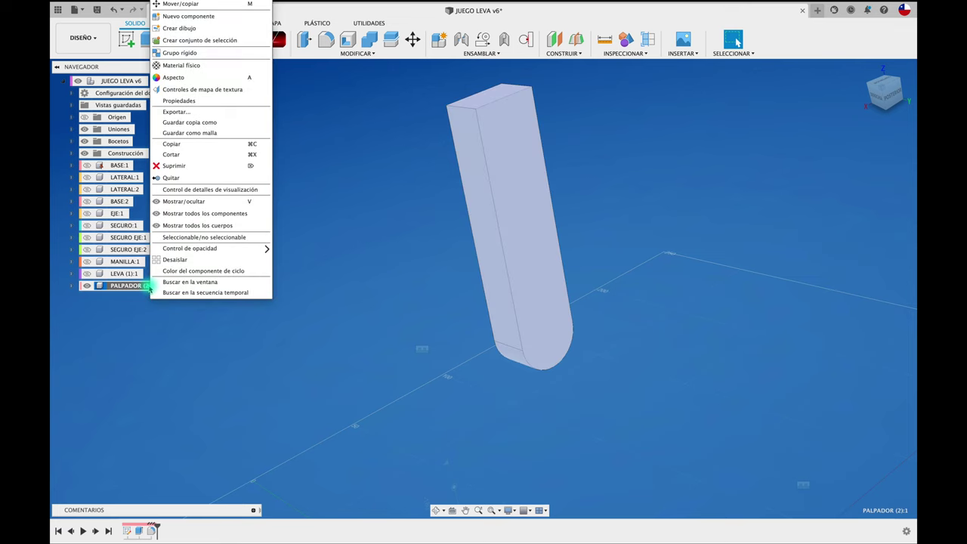
left_click(180, 260)
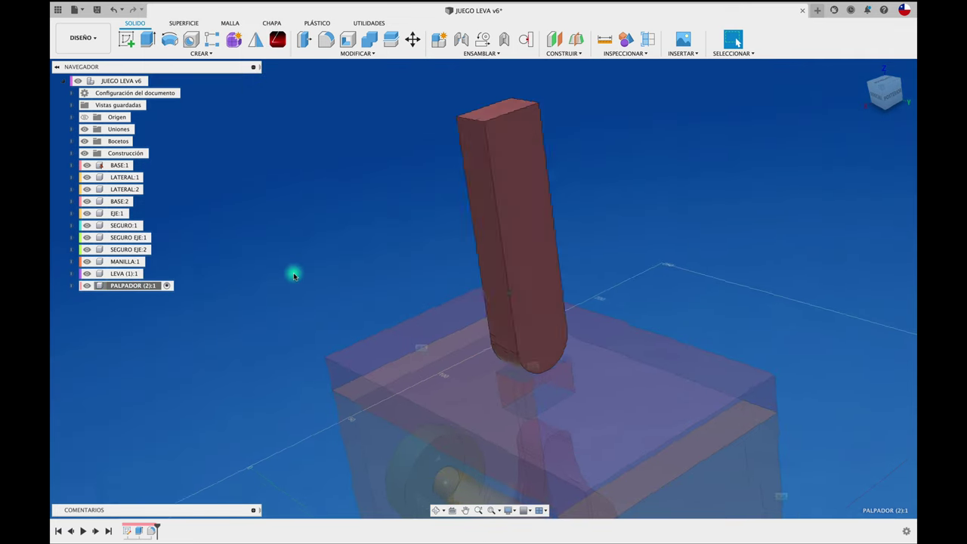
left_click(146, 82)
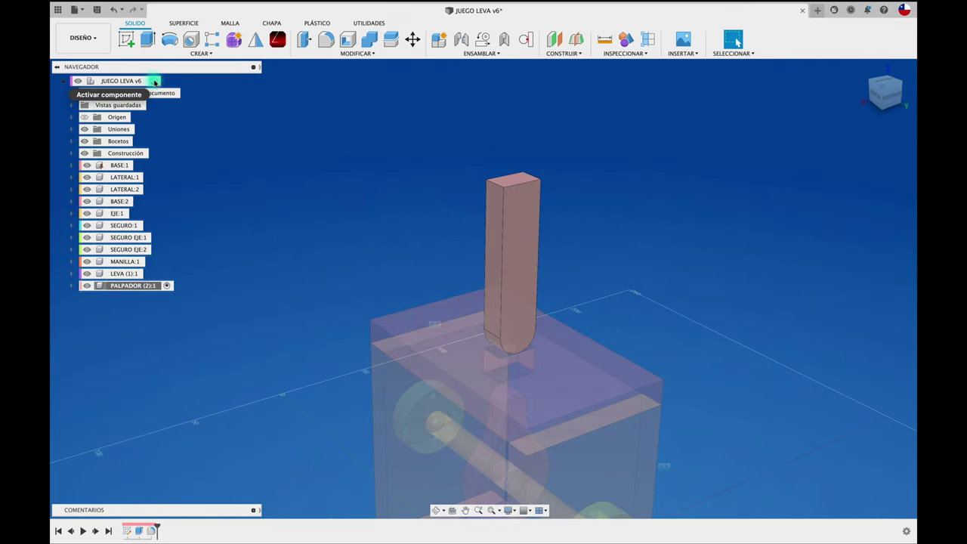
left_click(154, 81)
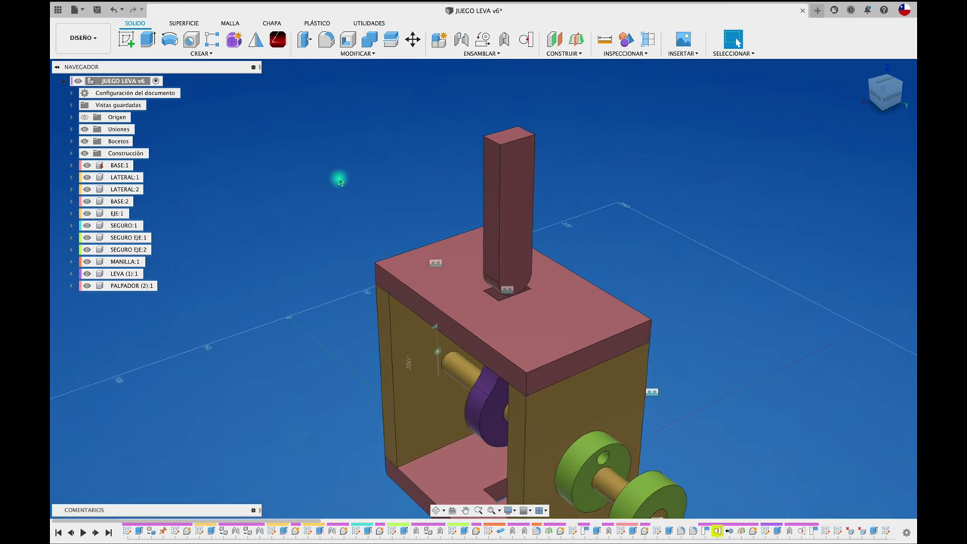
mouse_move(520, 173)
left_mouse_down()
mouse_move(646, 156)
mouse_move(644, 132)
left_mouse_up()
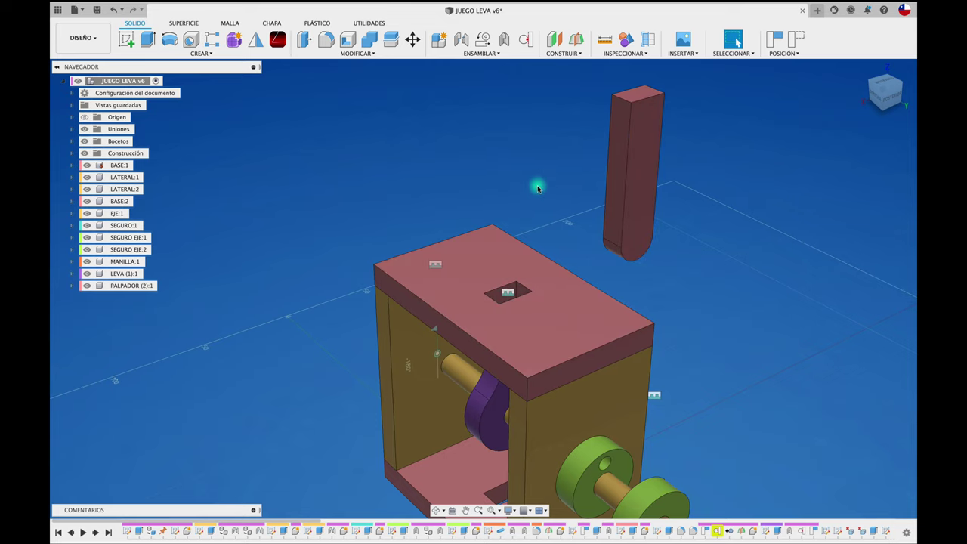
- Start a joint from the PALPADOR rod's edge to the slot on BASE:2
left_click(463, 43)
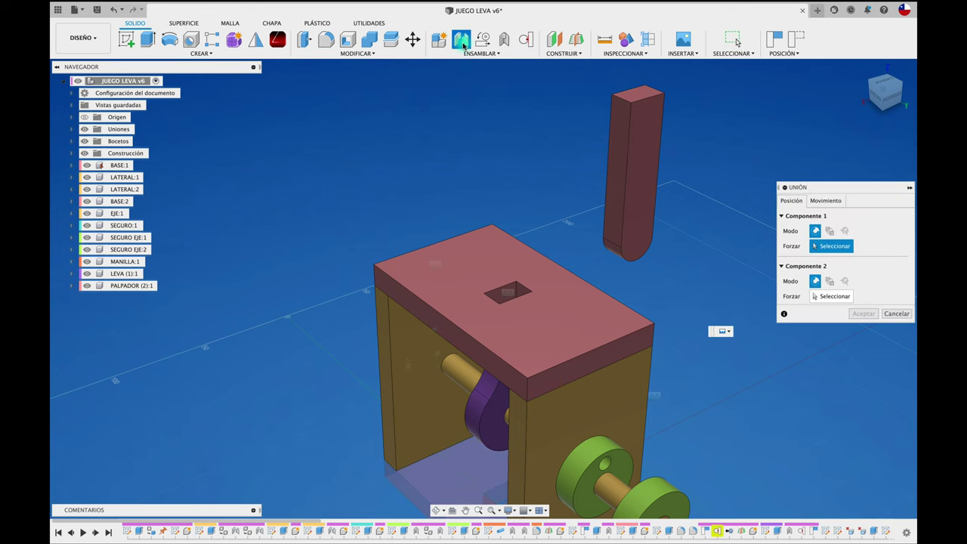
left_click(607, 172)
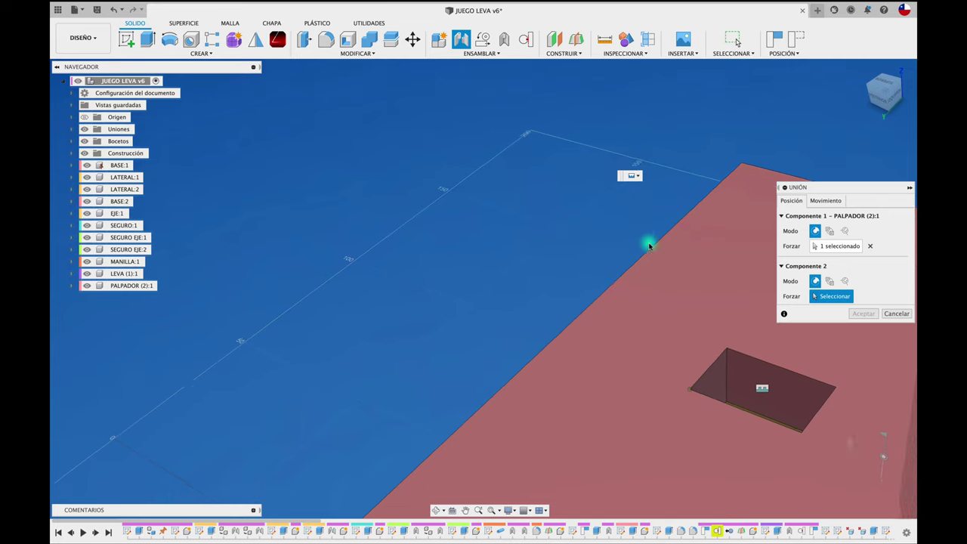
left_click(707, 352)
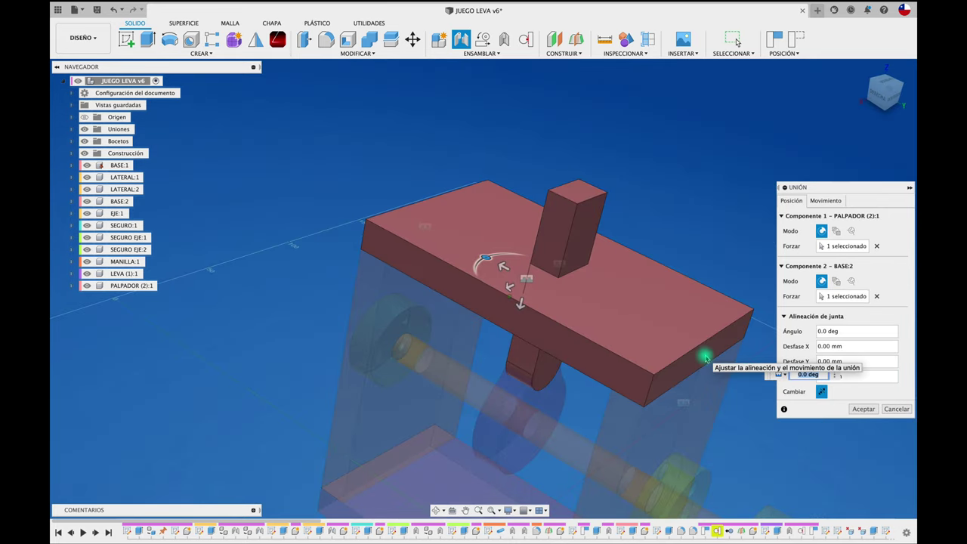
left_click(817, 231)
- Make the joint a slider along the Z axis, after trying Y, and confirm it
left_click(824, 201)
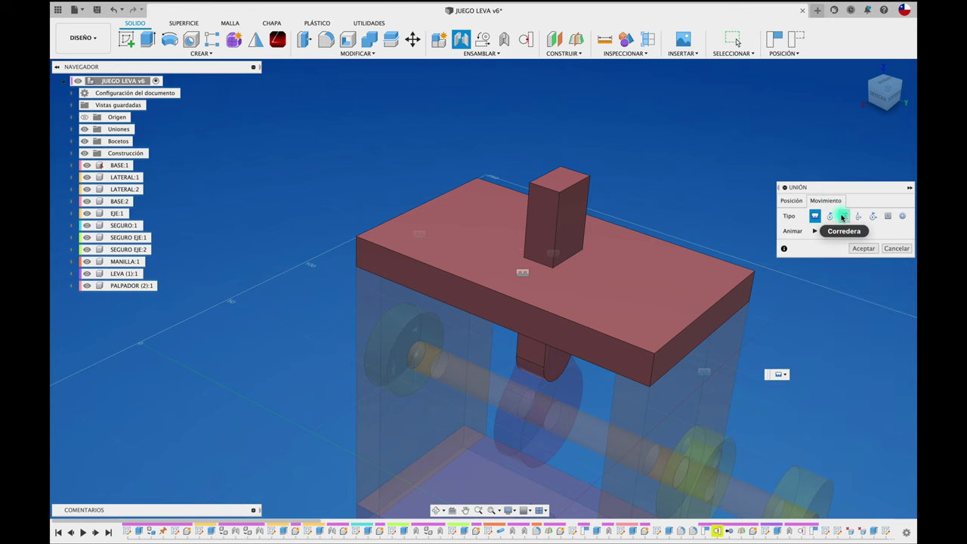
left_click(843, 216)
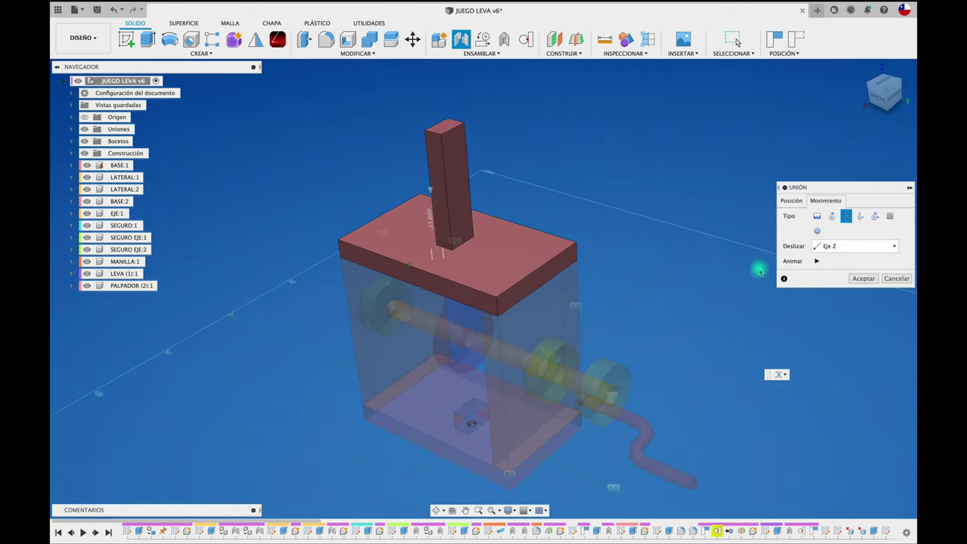
left_click(840, 248)
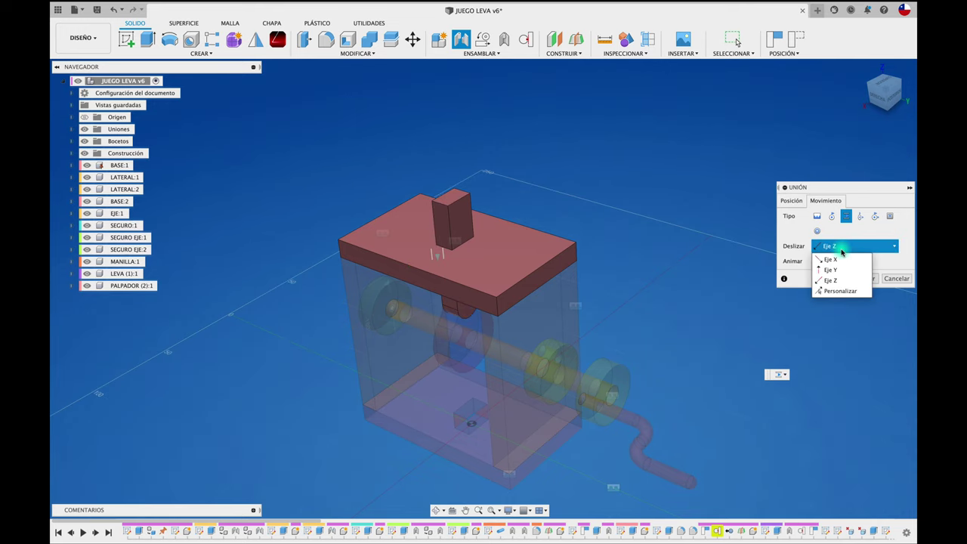
left_click(835, 270)
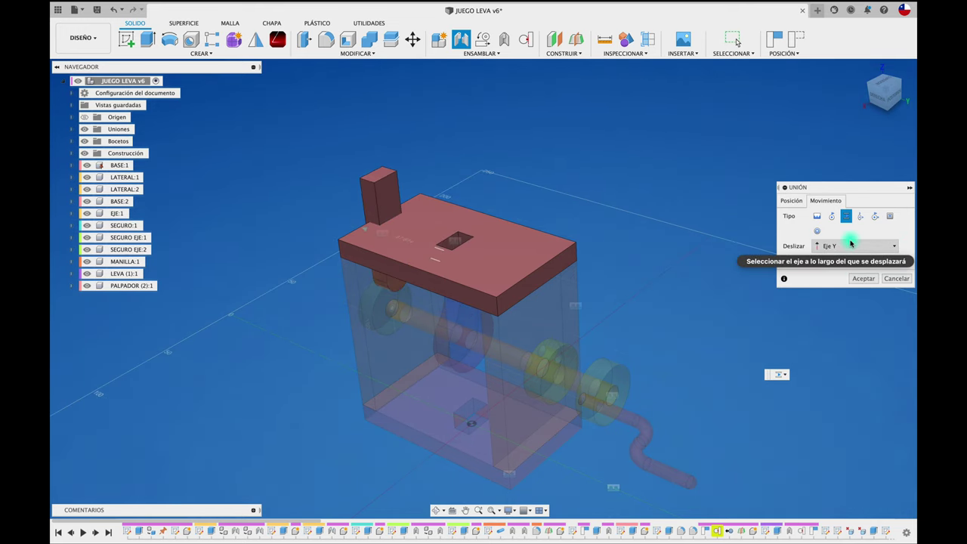
left_click(851, 243)
left_click(831, 281)
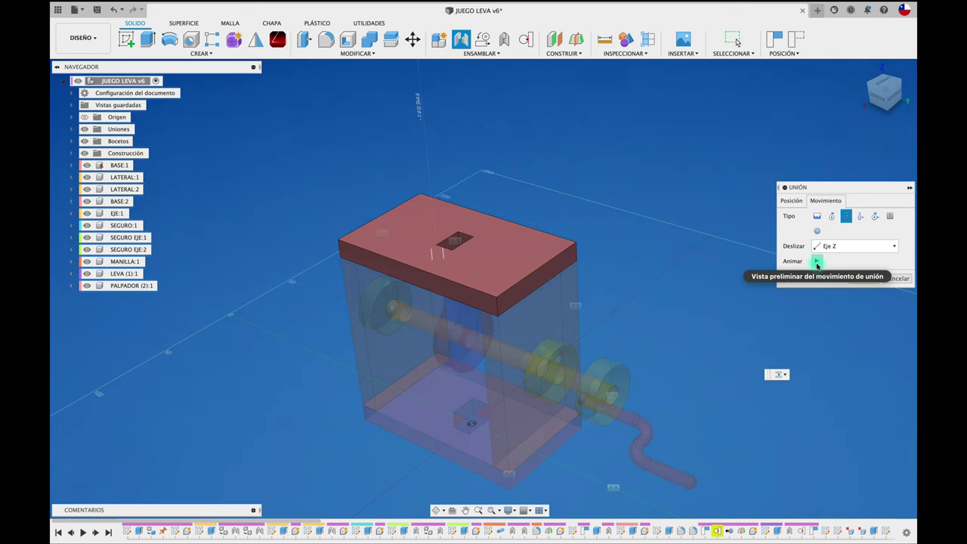
left_click(861, 279)
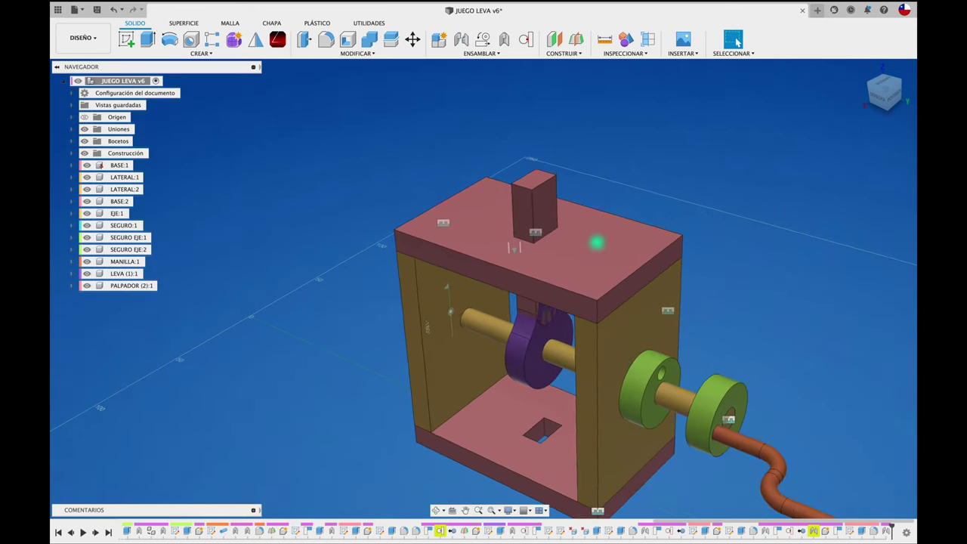
- Drag the PALPADOR rod up and down to test its slider joint
left_click_drag(550, 217, 550, 133)
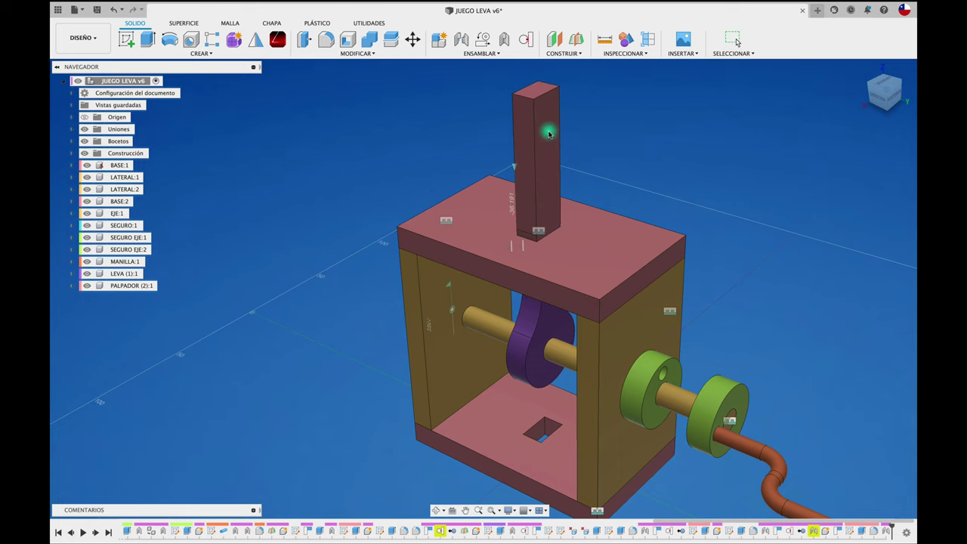
left_click_drag(534, 85, 544, 154)
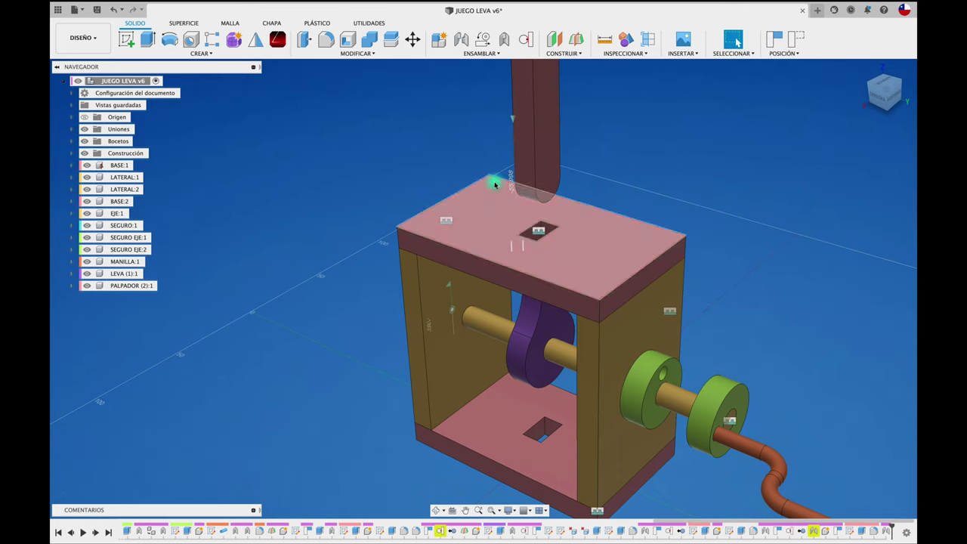
mouse_move(561, 205)
left_mouse_down()
mouse_move(533, 159)
mouse_move(557, 205)
left_mouse_up()
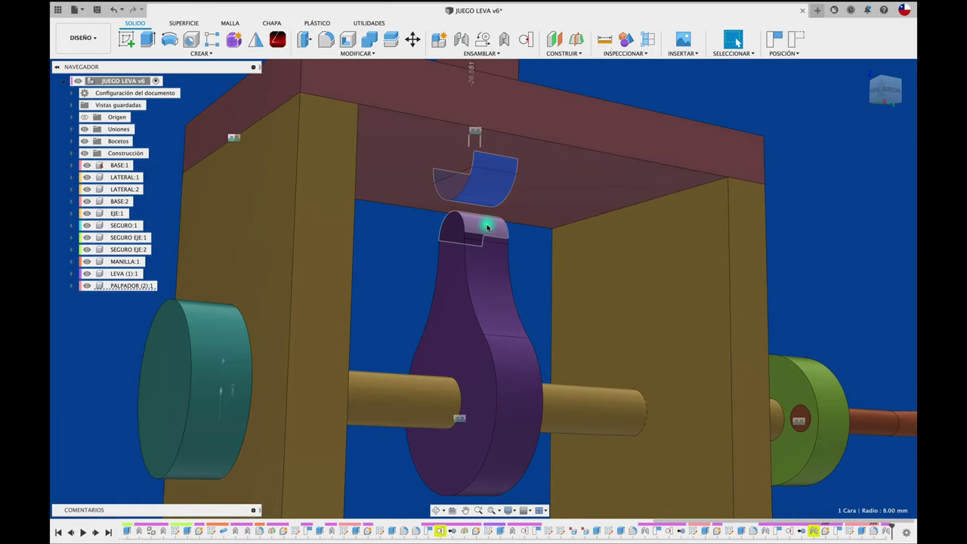
- Lower the rod so its curved cradle sits just above the cam top, checking from several angles
middle_click_drag(488, 227, 490, 201, "shift")
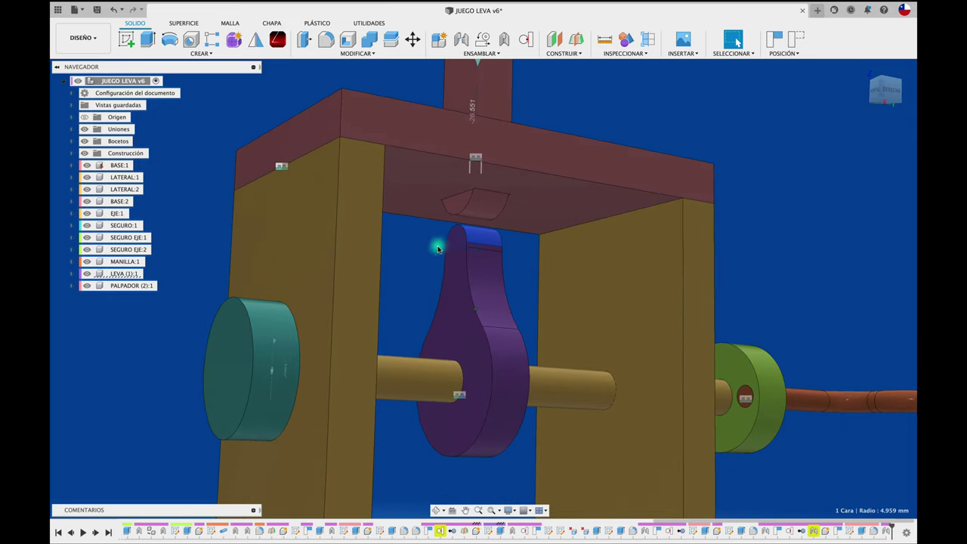
left_click_drag(489, 203, 489, 214)
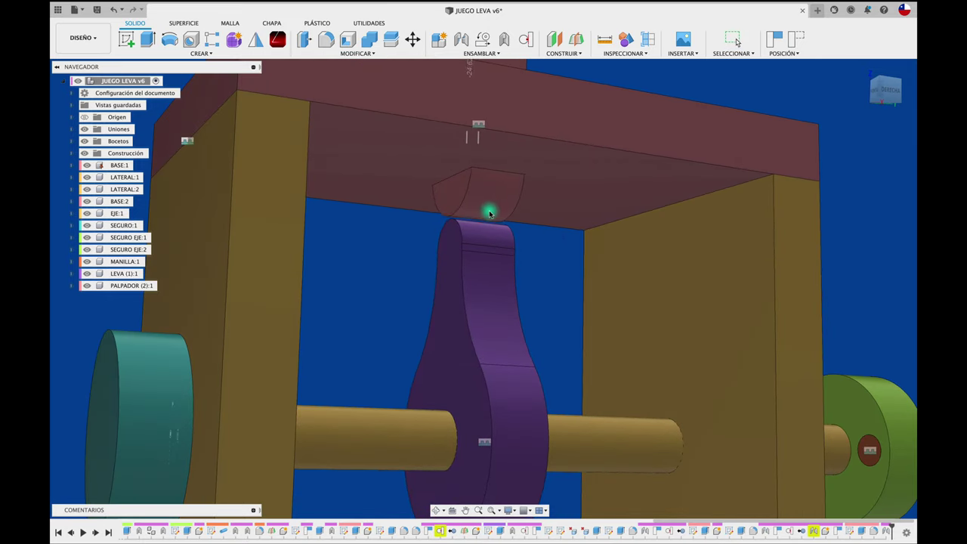
left_click(490, 211)
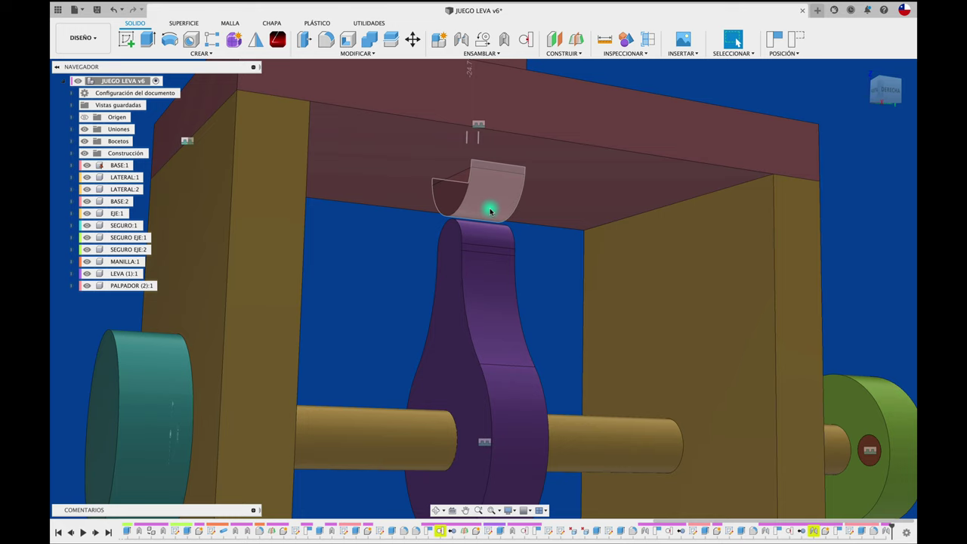
scroll(490, 208, "up", 3)
scroll(489, 212, "up", 2)
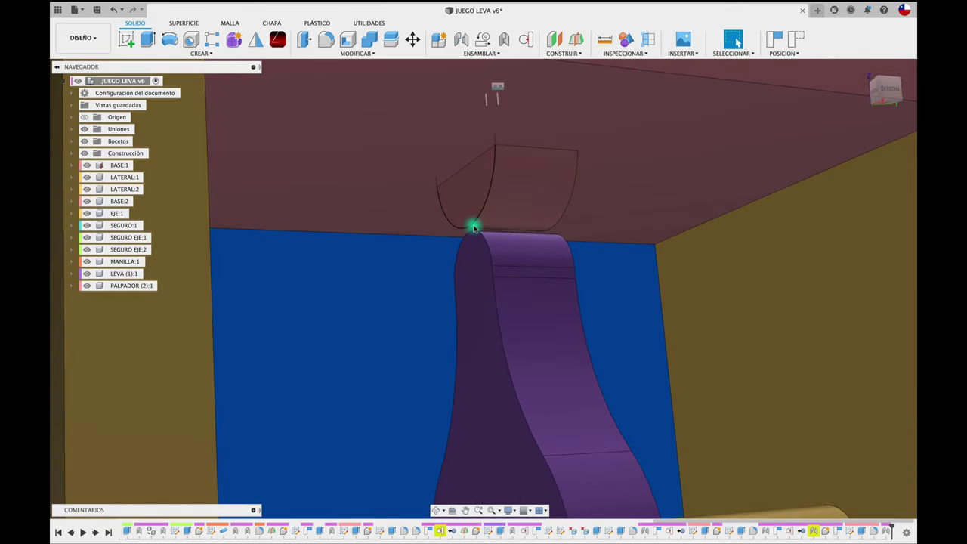
scroll(506, 236, "up", 2)
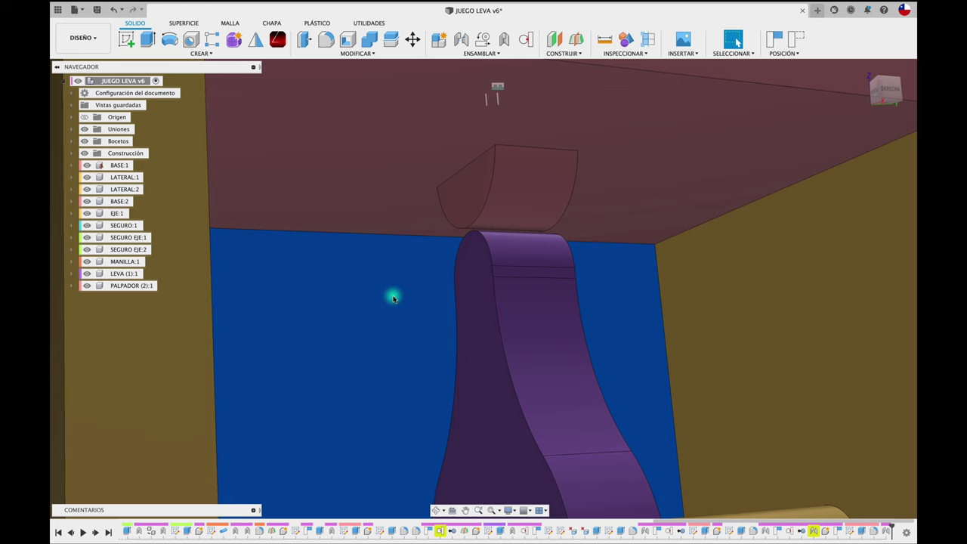
middle_click_drag(393, 296, 393, 297, "shift")
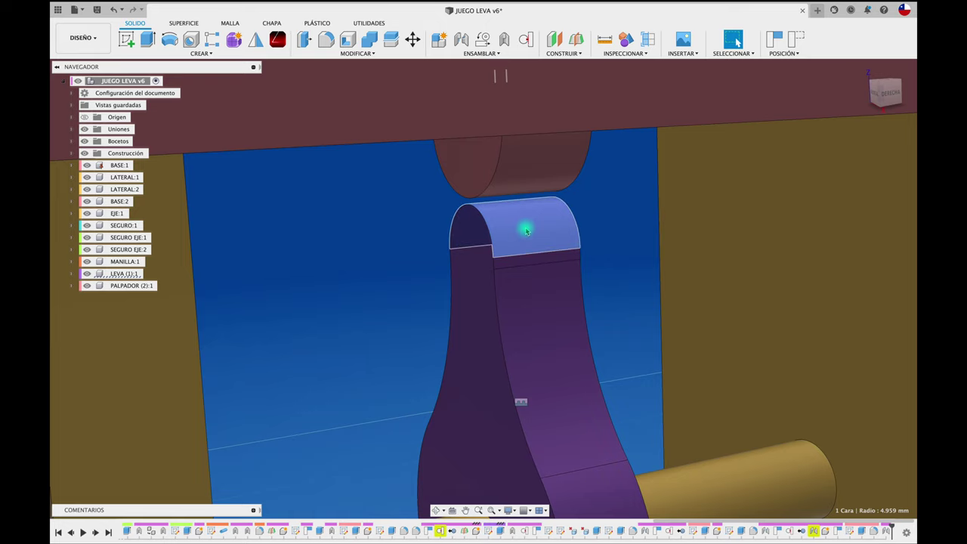
mouse_move(526, 230)
middle_mouse_down("shift")
mouse_move(464, 255)
mouse_move(427, 258)
mouse_move(427, 241)
middle_mouse_up("shift")
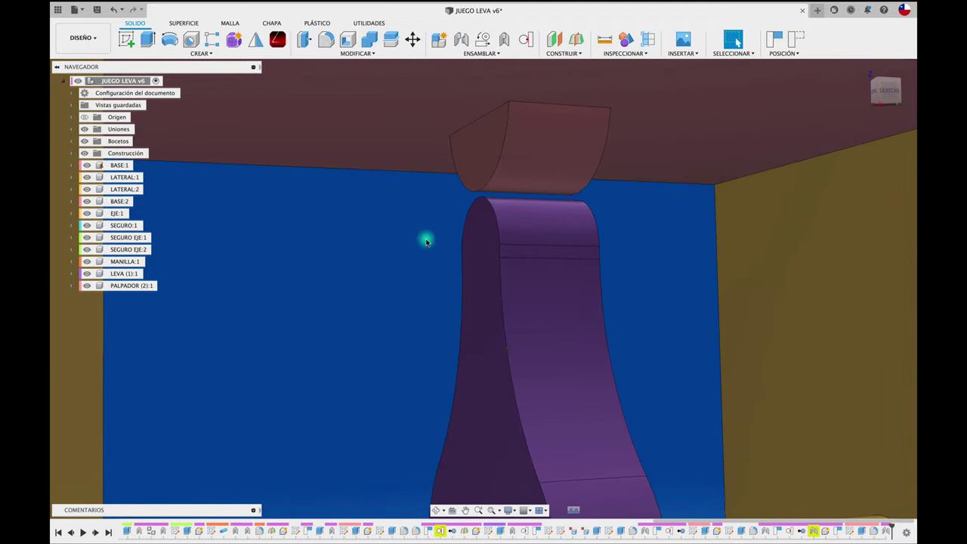
- Add a Relación de tangente between the cradle's curved face and the cam's top face
left_click(532, 45)
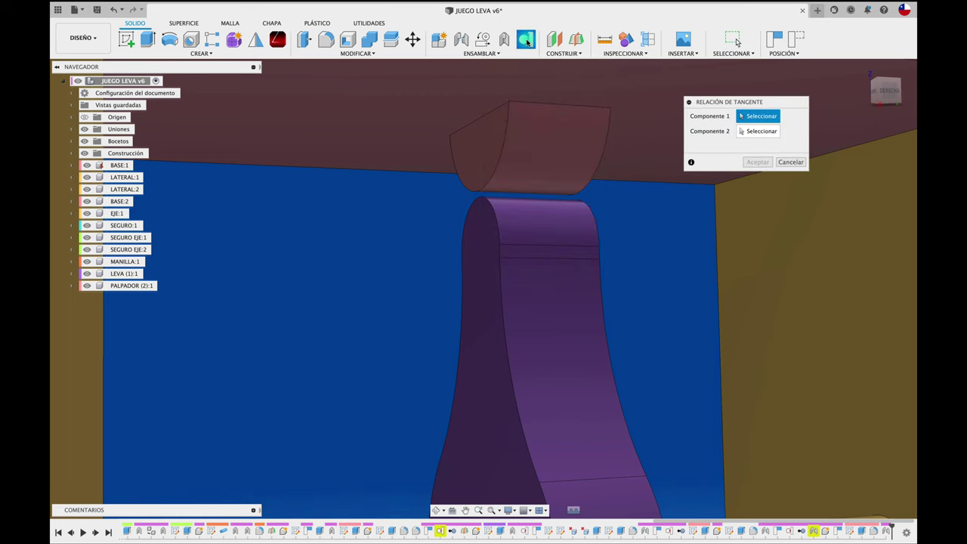
left_click(533, 142)
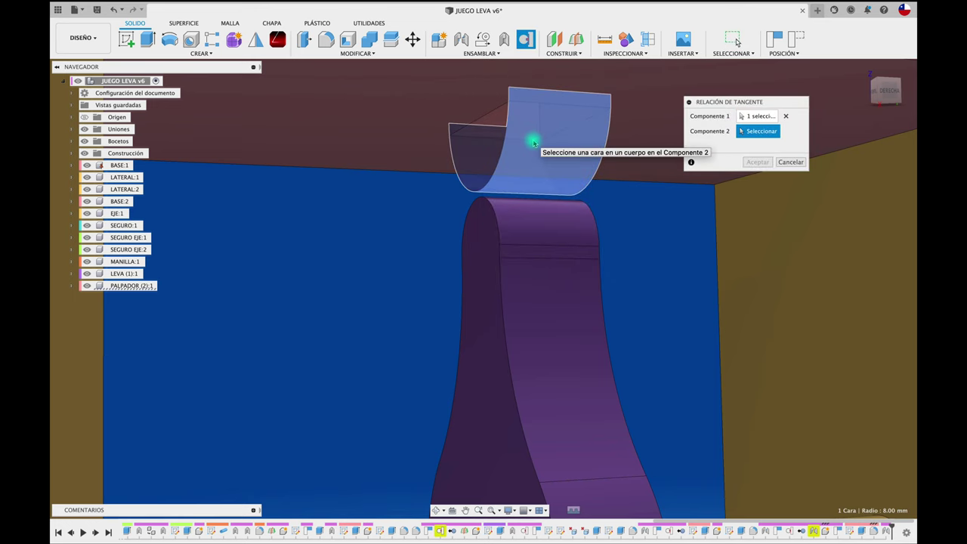
left_click(538, 206)
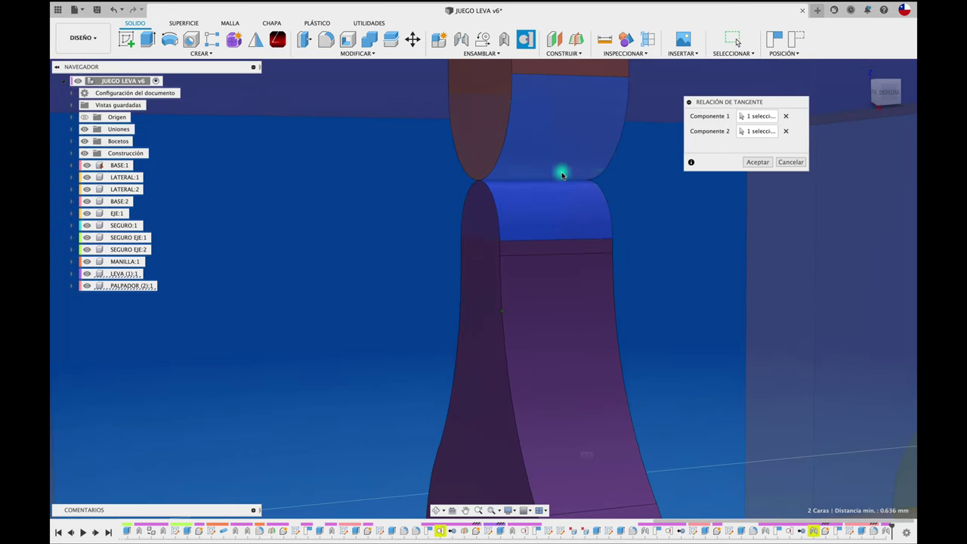
left_click(753, 163)
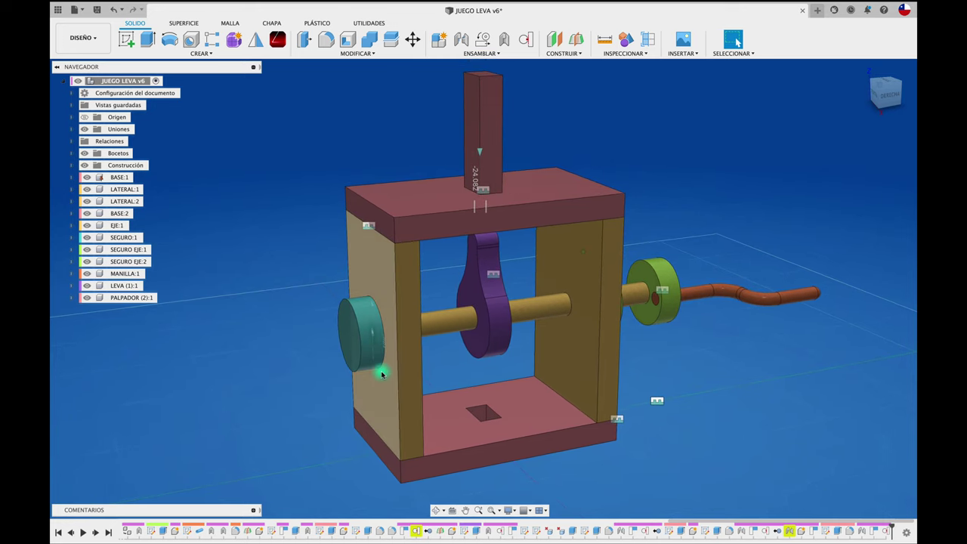
- Animate the shaft's revolute joint with Animar unión
scroll(374, 359, "up", 1)
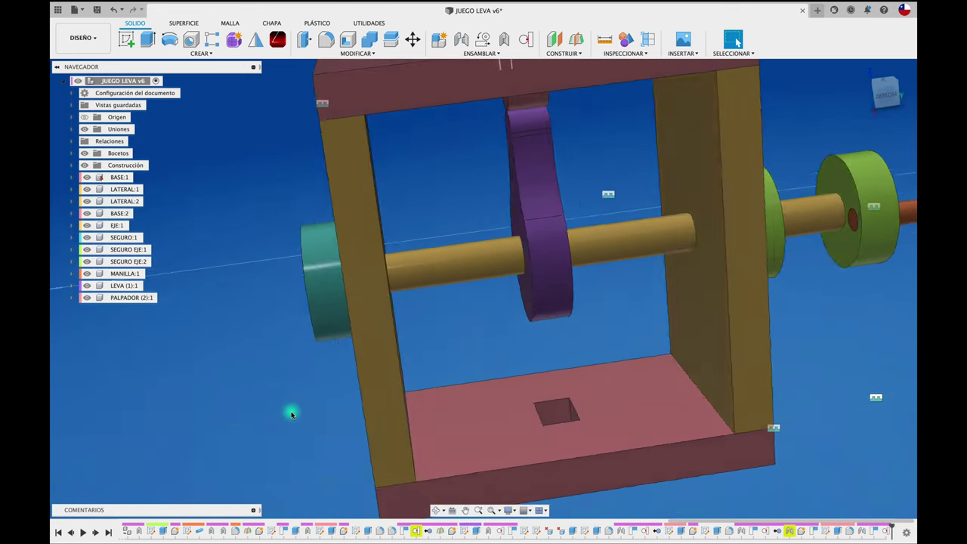
middle_click_drag(373, 359, 363, 367, "shift")
scroll(411, 269, "up", 3)
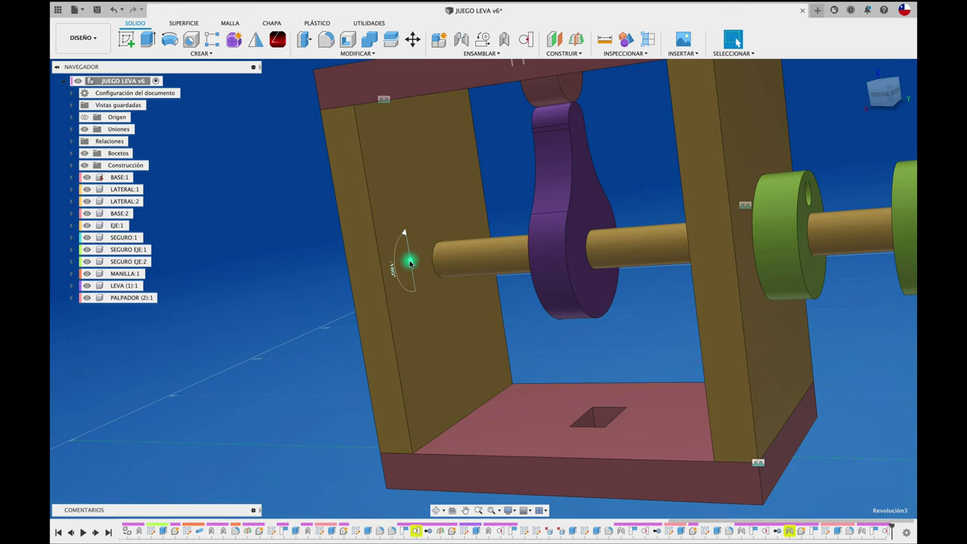
right_click(410, 262)
left_click(398, 362)
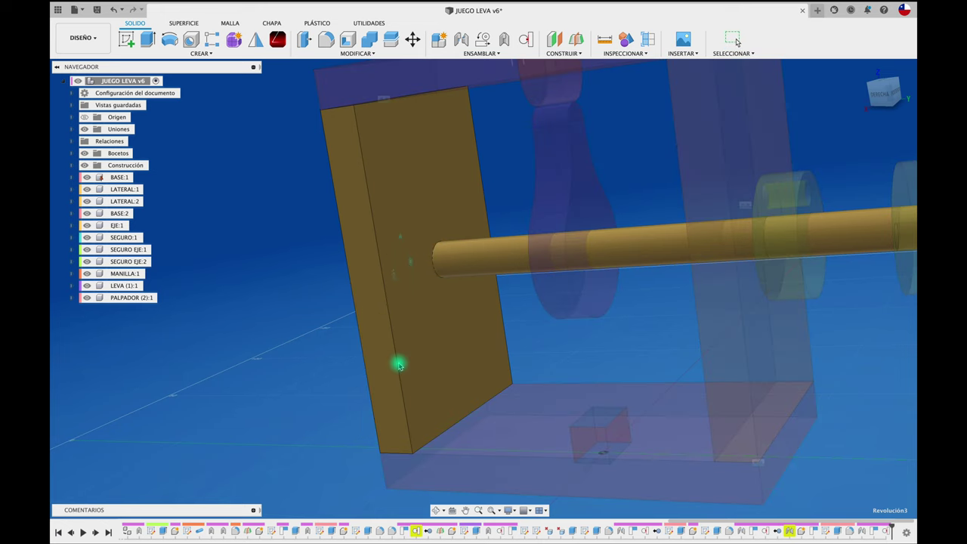
middle_click_drag(412, 303, 412, 306, "shift")
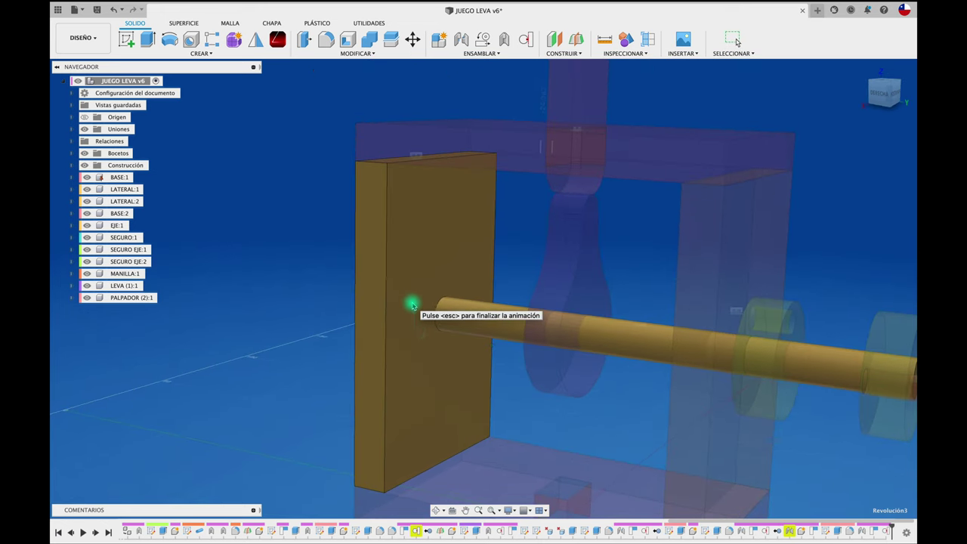
- Stop the joint animation and play the whole mechanism with Animar el modelo
key("Escape")
right_click(415, 313)
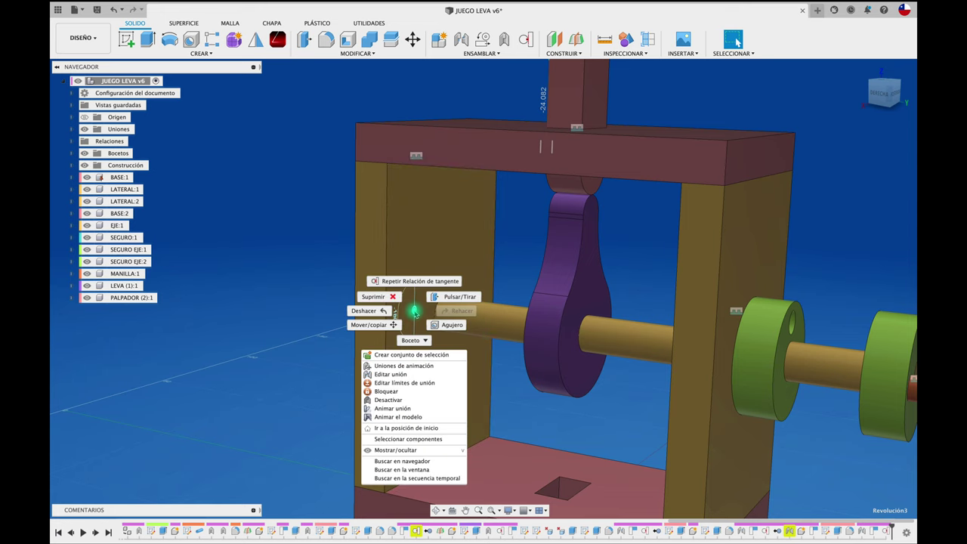
left_click(400, 417)
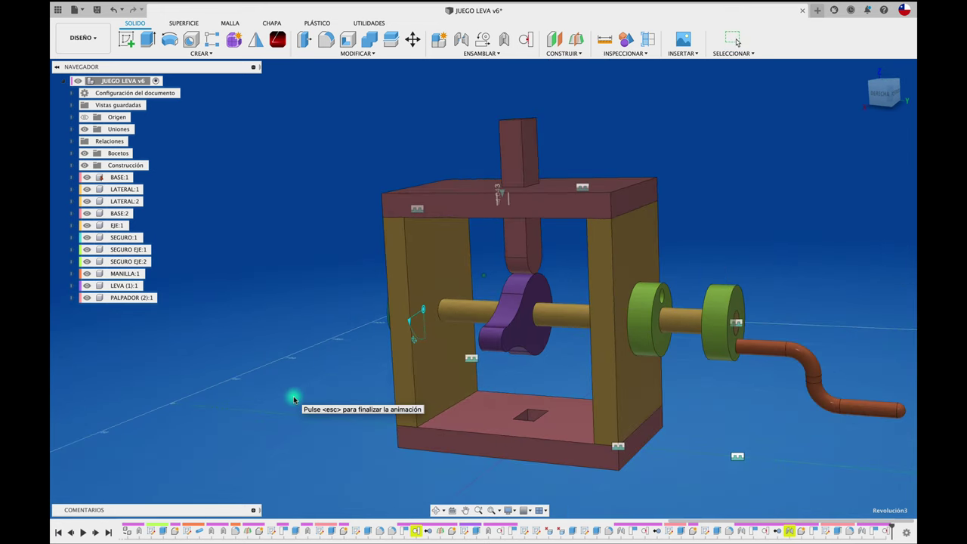